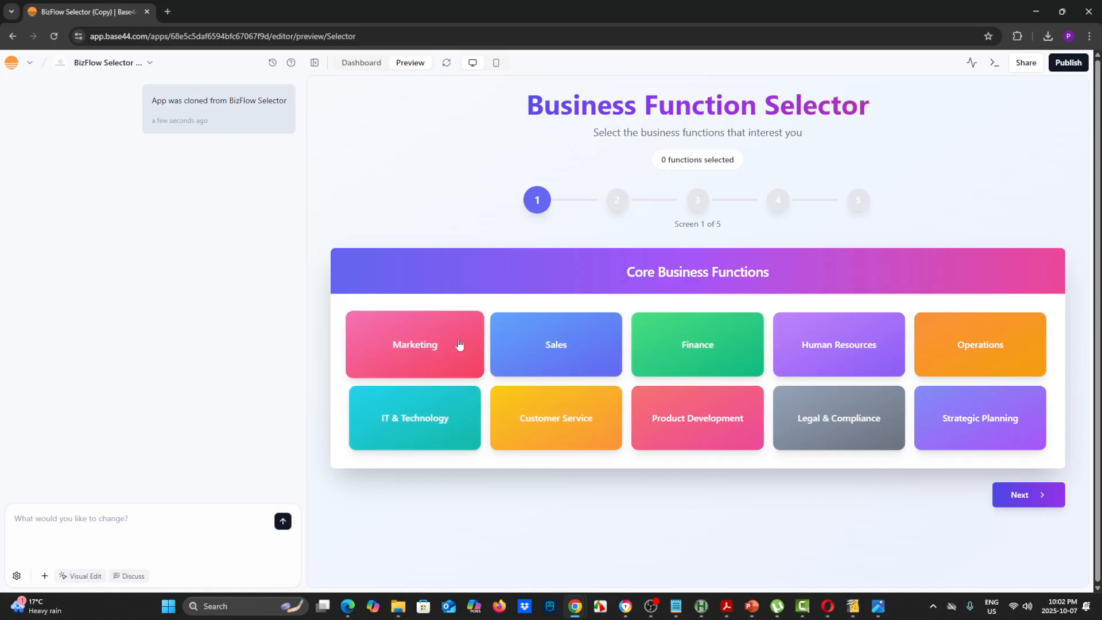
Select Marketing, Sales, Legal & Compliance, Human Resources, Finance and Product Development as core business functions, and advance to the second screen
click(449, 352)
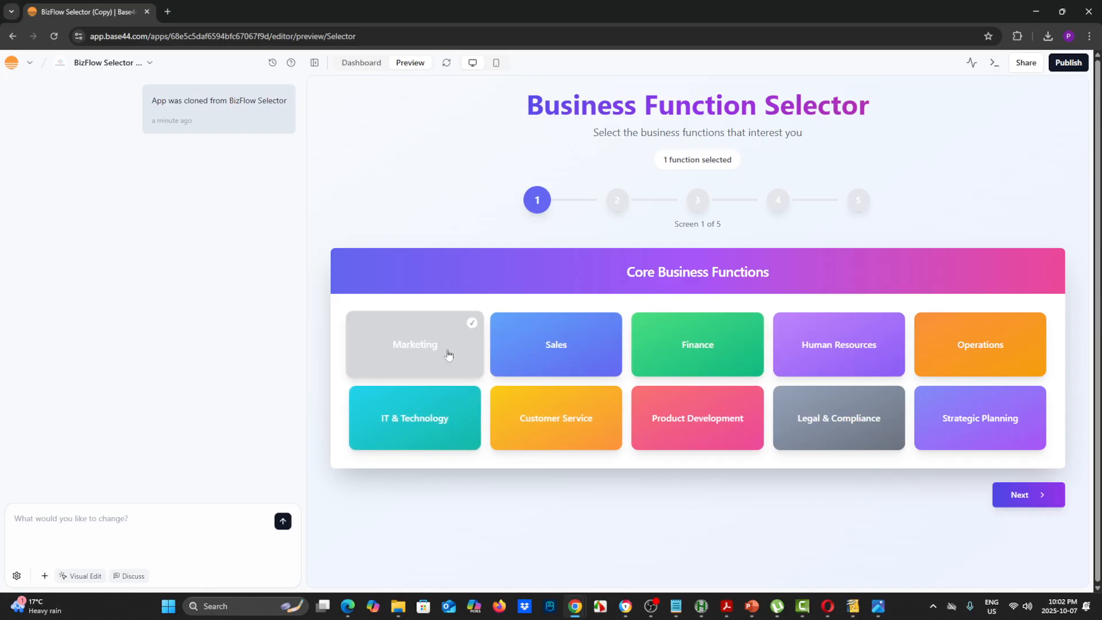
click(551, 352)
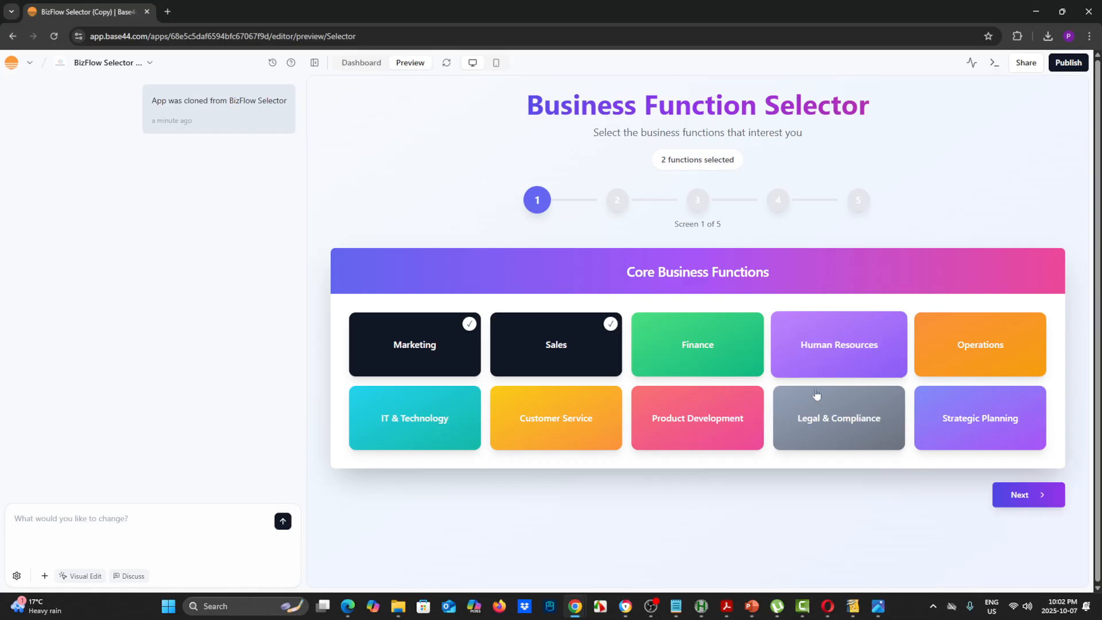
click(840, 399)
click(842, 369)
click(712, 350)
click(699, 421)
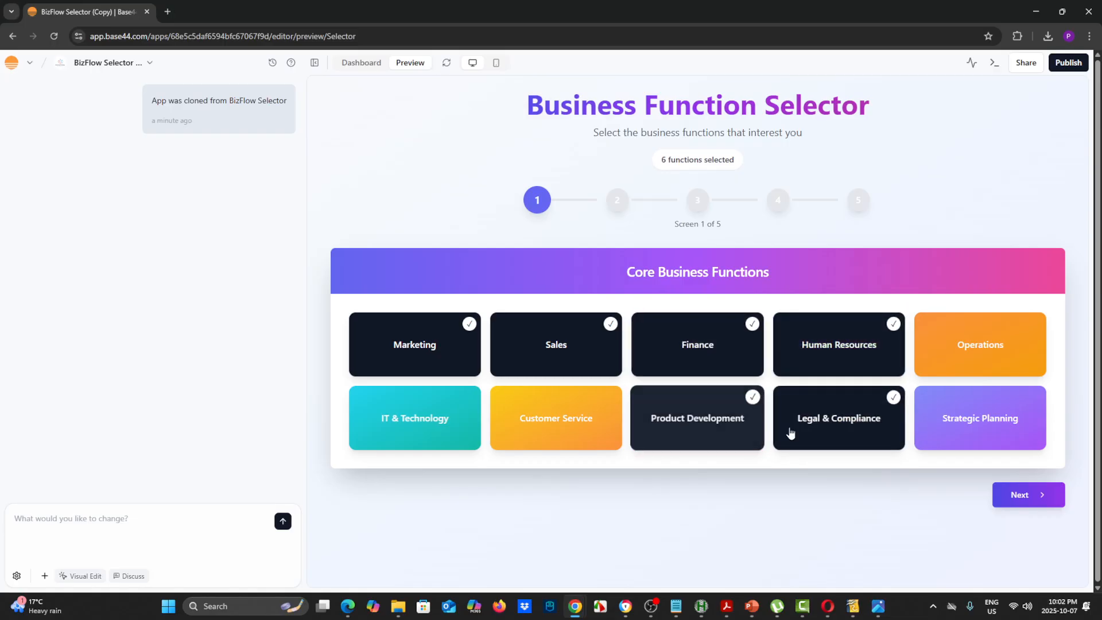
click(1016, 495)
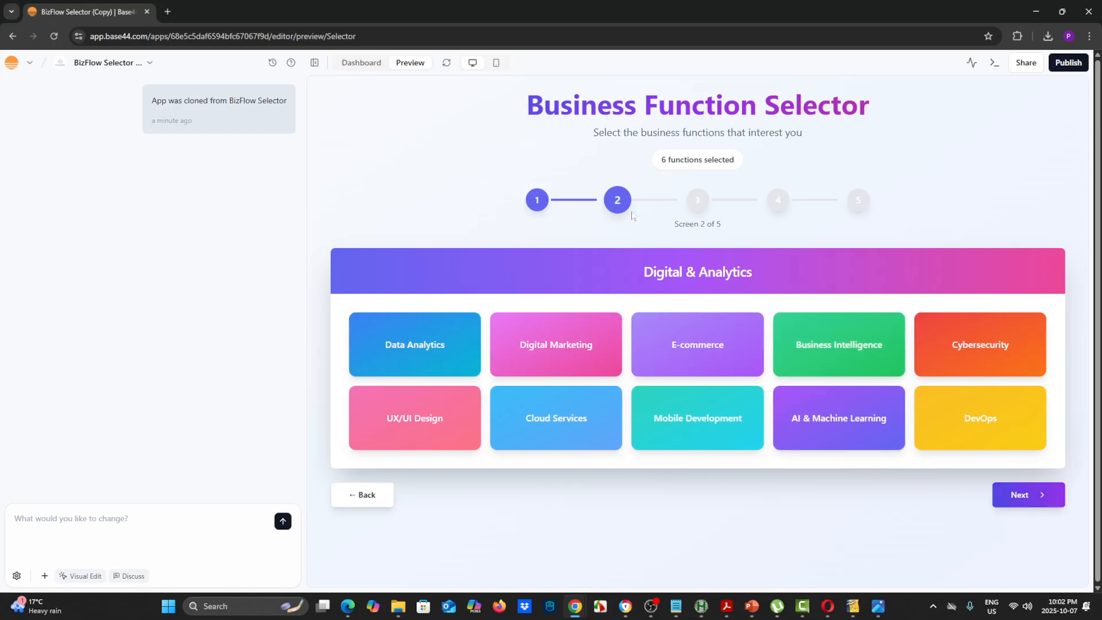
Select E-commerce, Digital Marketing and Cloud Services under Digital & Analytics, and advance to the third screen
click(732, 343)
click(577, 353)
click(577, 423)
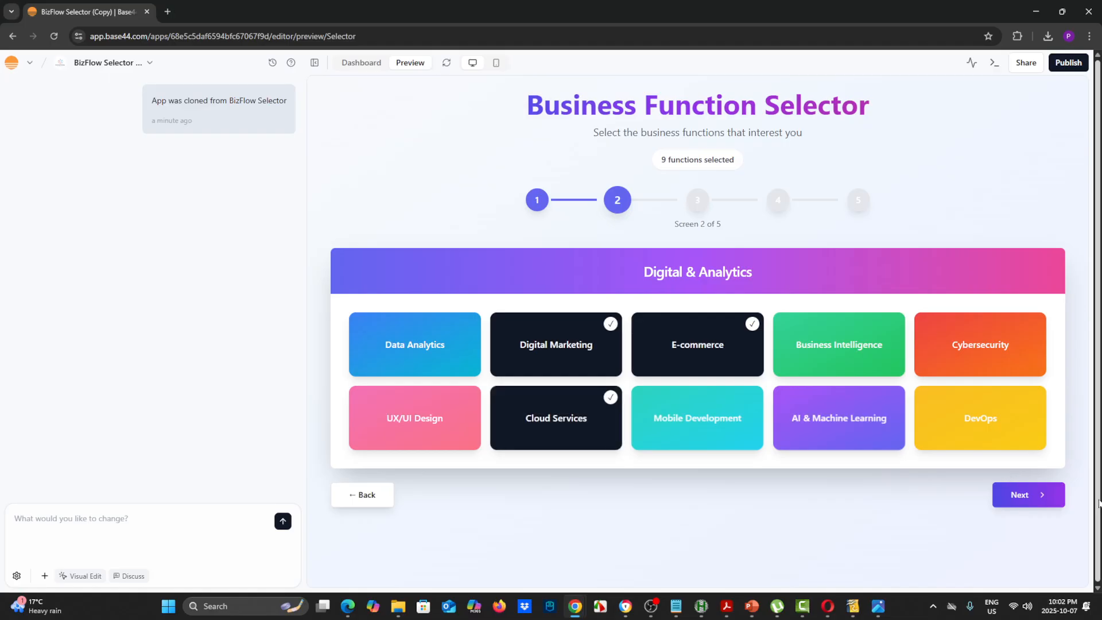
click(1041, 503)
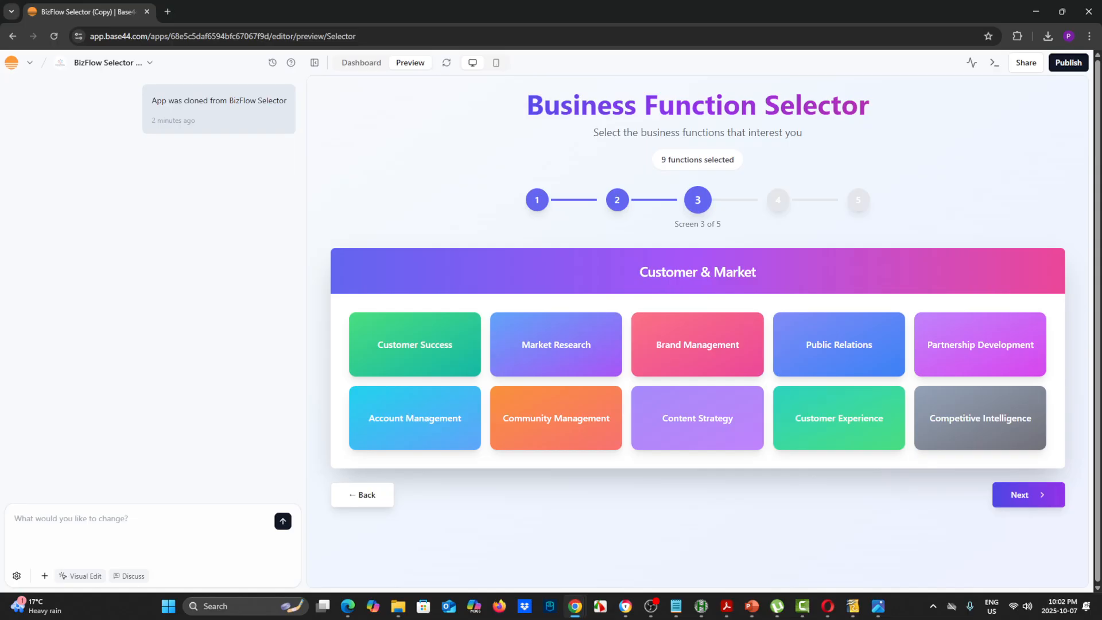
text(Rename)
key(BackSpace)
key(BackSpace)
key(BackSpace)
key(BackSpace)
key(BackSpace)
key(BackSpace)
key(BackSpace)
Start the change prompt with "CHange to only one GUI, and it will contain the following buttons with their names and associated text"
text(CHange to o)
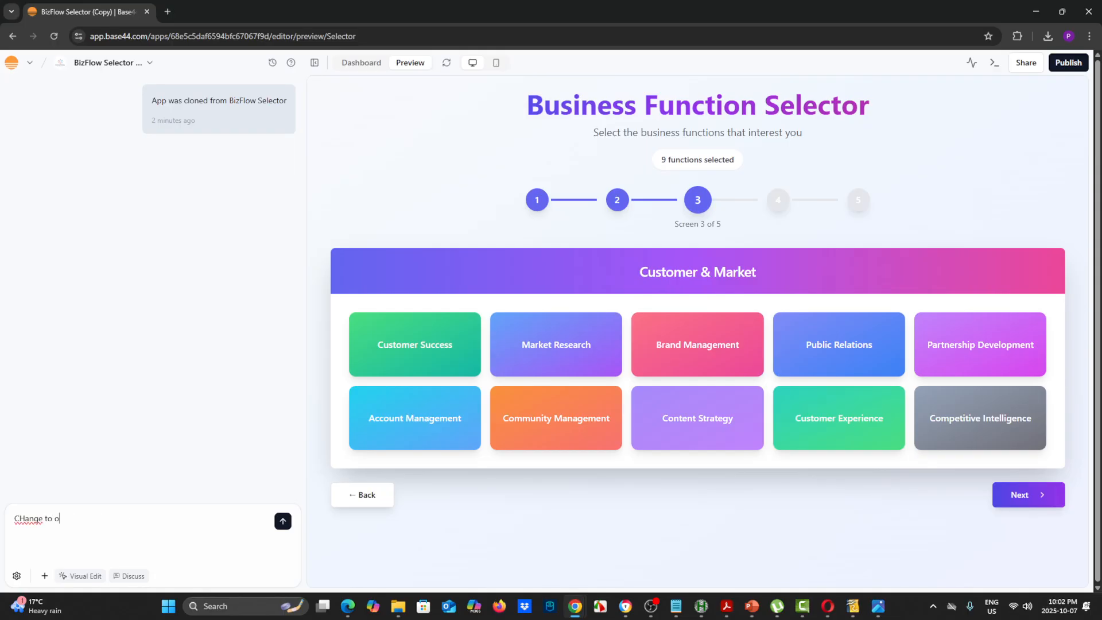
text(nly one GUI, and it will contain the following button)
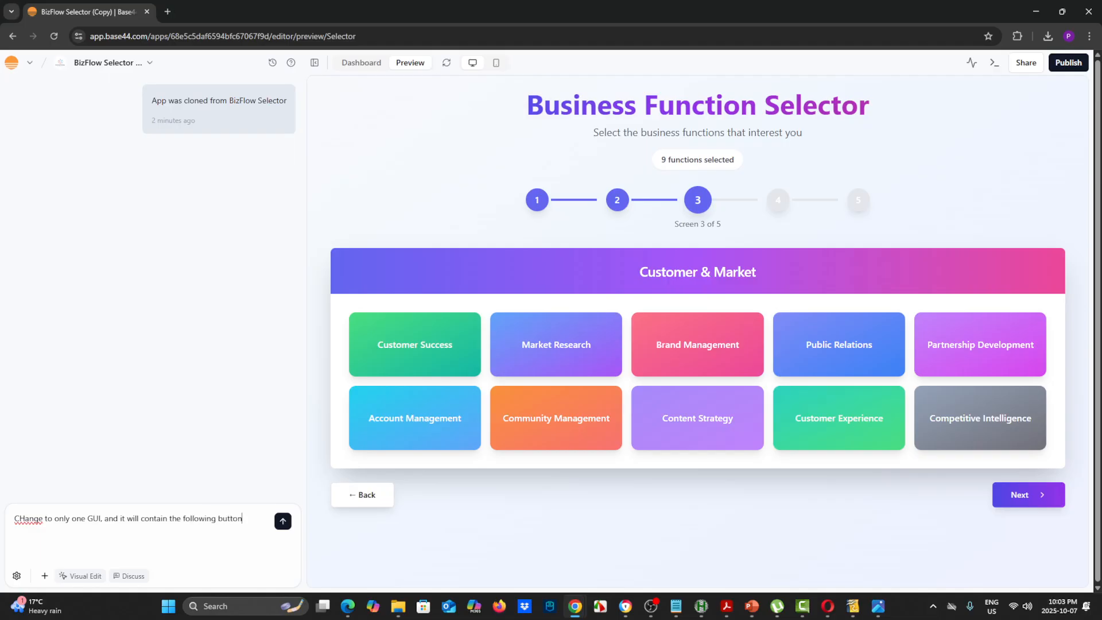
text(s with their names and associated text (thi)
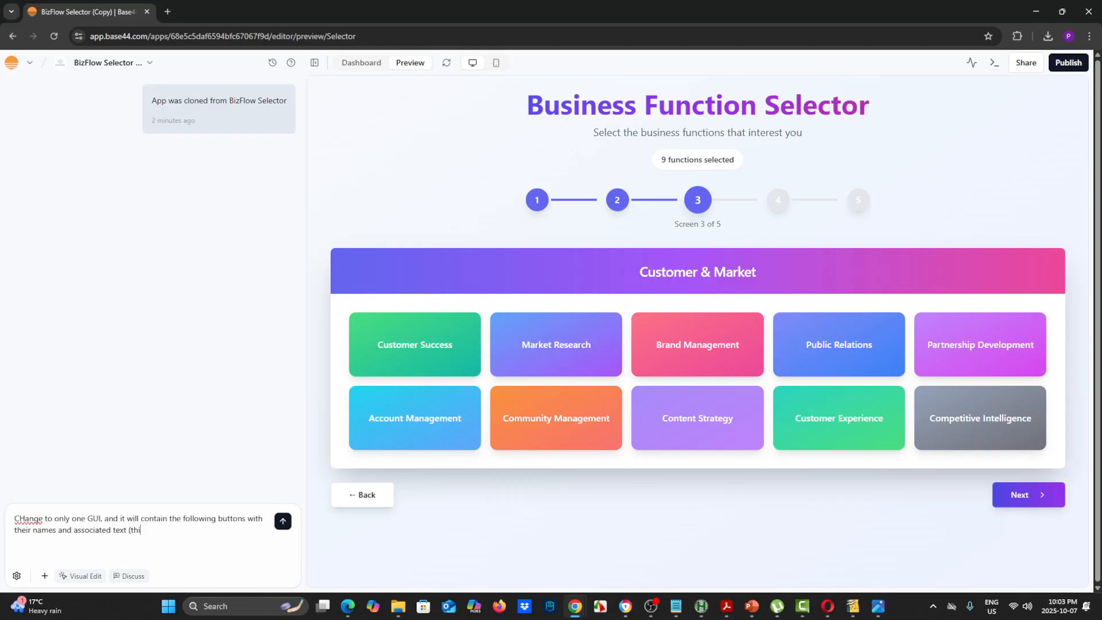
text(s is the text insertedin the final)
Continue the prompt with "(this is the text inserted in the final document that users"
key(BackSpace)
key(BackSpace)
key(BackSpace)
key(BackSpace)
key(BackSpace)
key(BackSpace)
key(BackSpace)
key(BackSpace)
key(BackSpace)
key(BackSpace)
text(in the final document that )
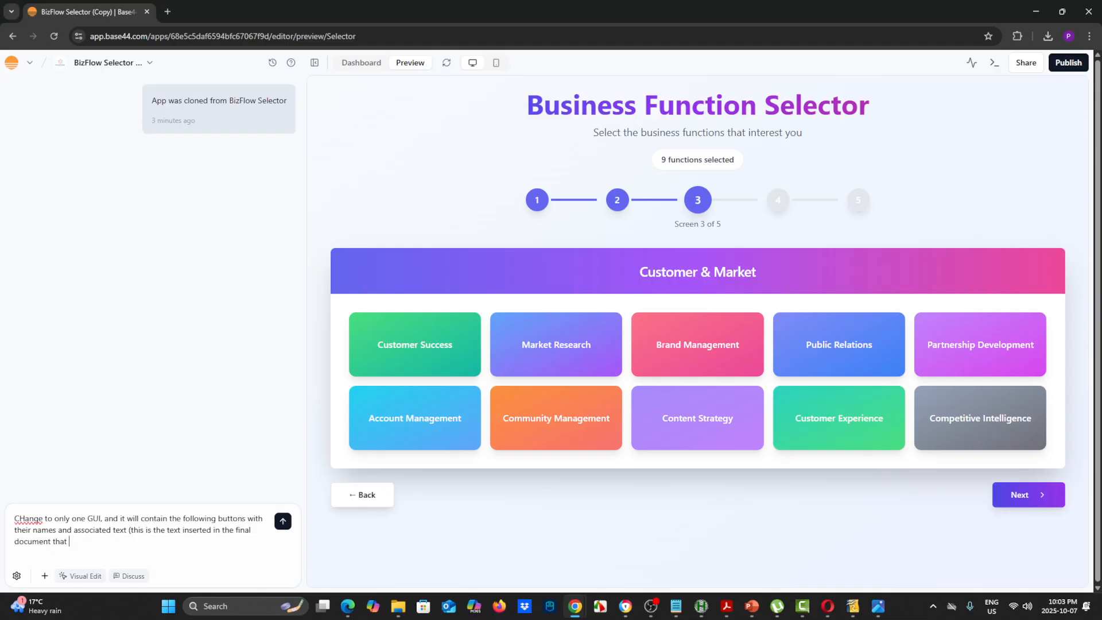
text(users can download as a text file and also a PDF )
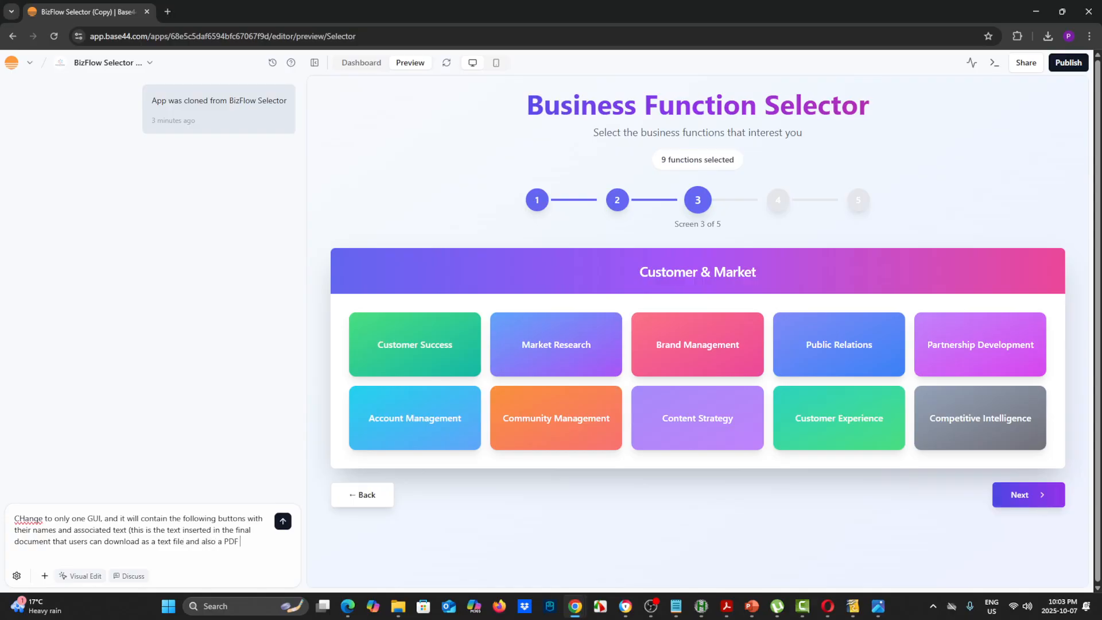
text(file.)
Finish the prompt's opening sentence with "can download as a text file and also a PDF file." and add a blank line
key(shift+Return)
key(shift+Return)
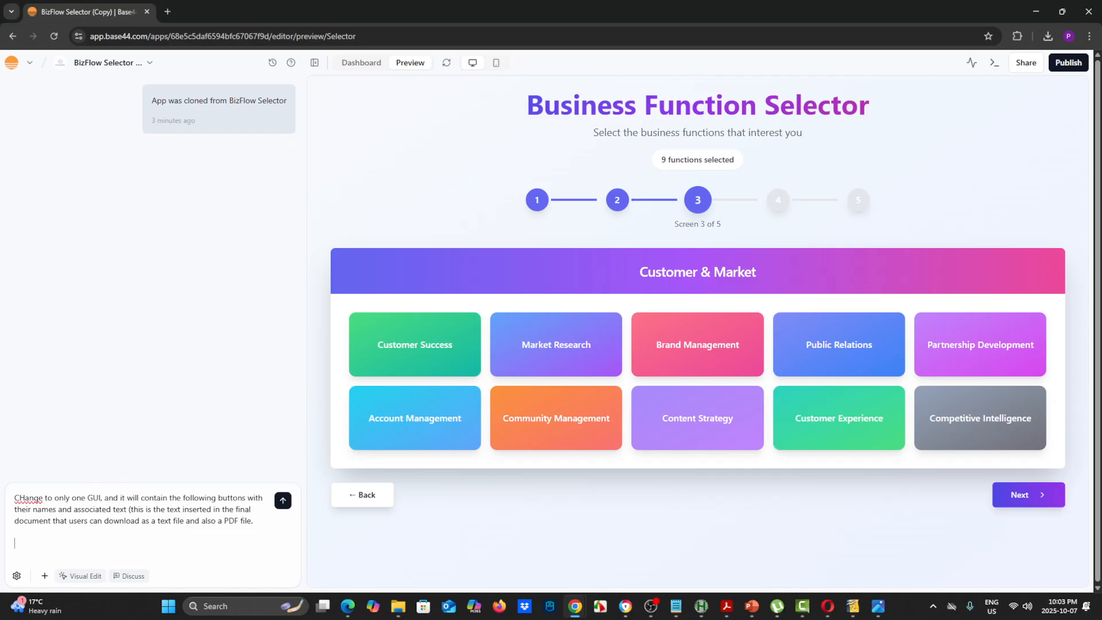
Enlarge the page, correct the prompt's first word to "Change", and leave a blank line after the opening paragraph
key(ctrl+plus)
key(ctrl+plus)
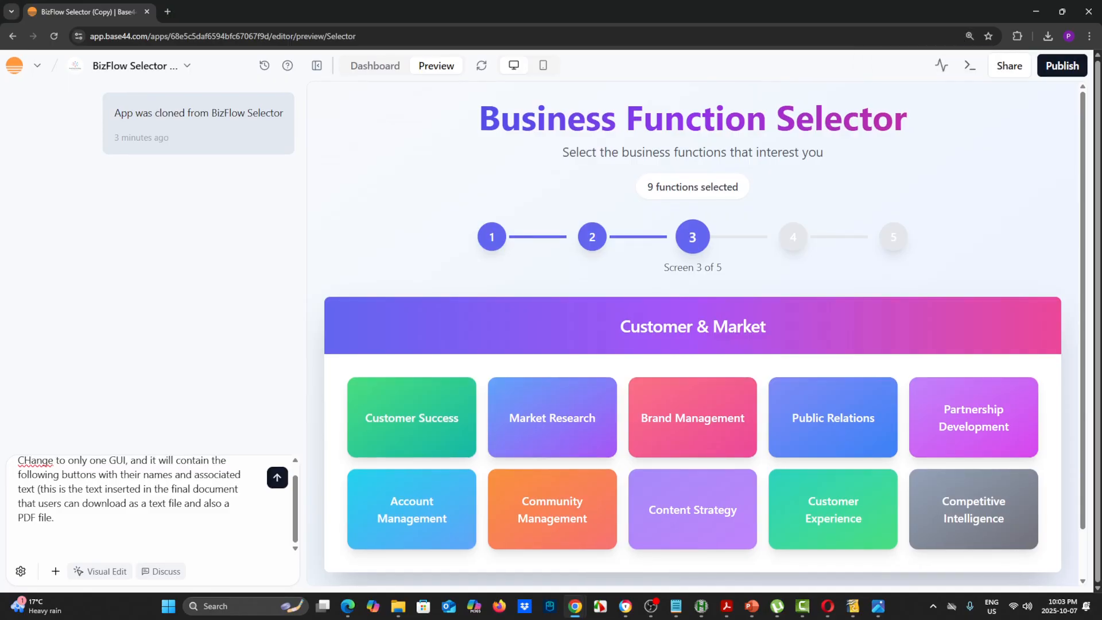
key(BackSpace)
text(h)
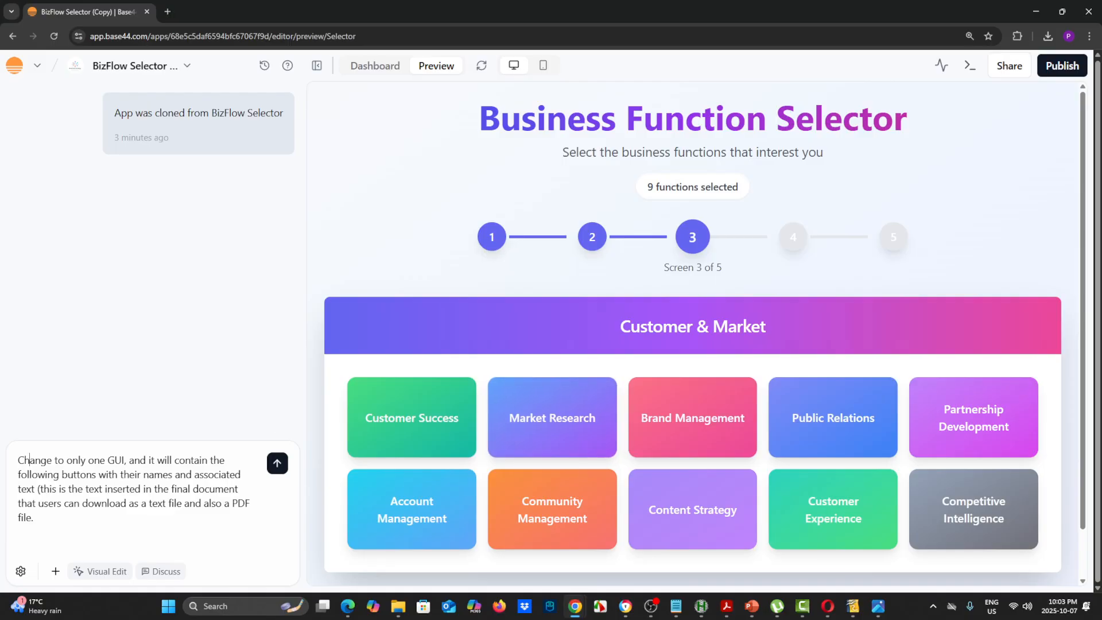
double_click(218, 474)
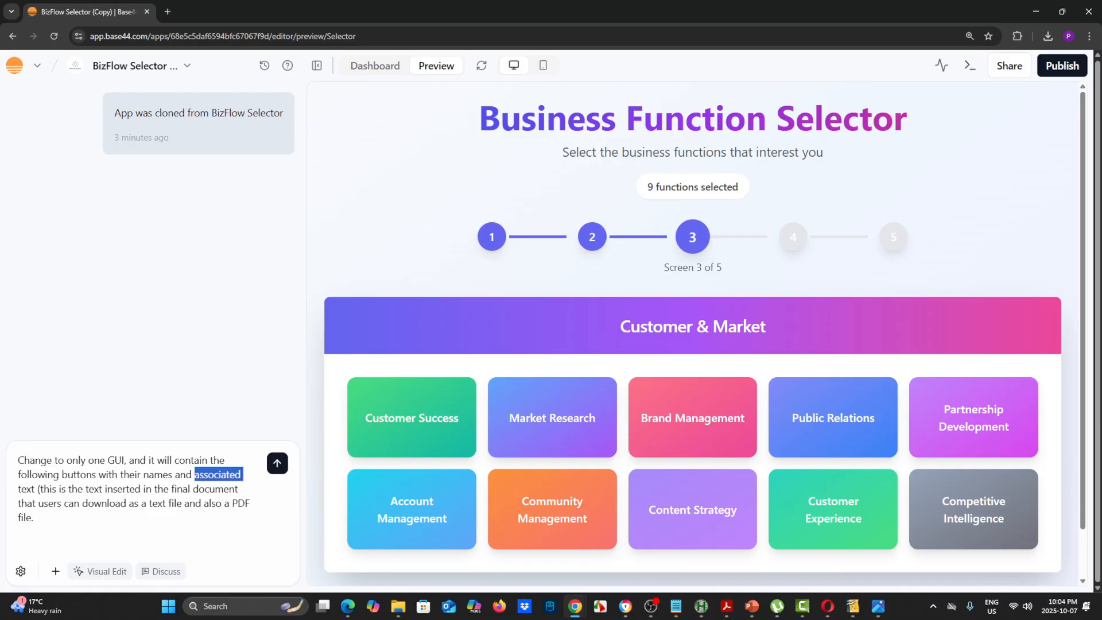
click(163, 475)
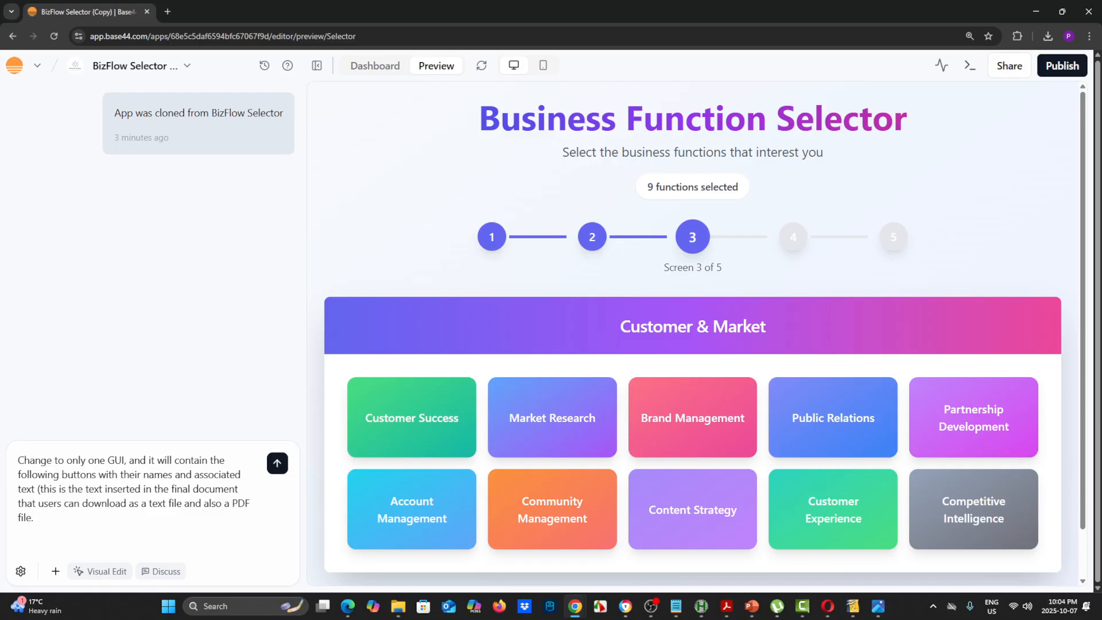
key(shift+Return)
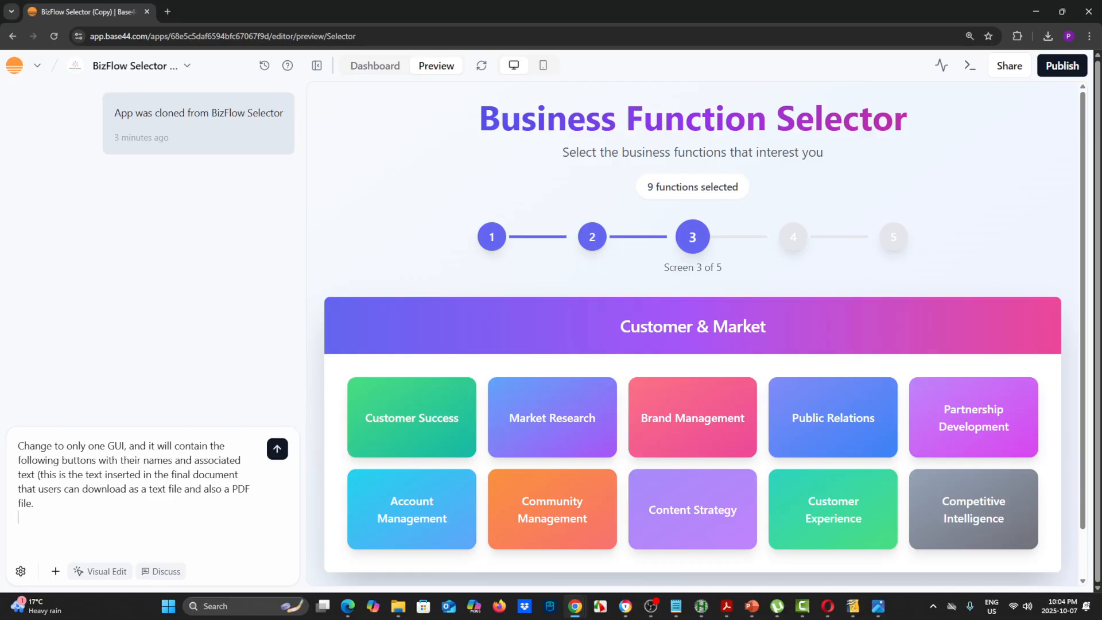
key(shift+Return)
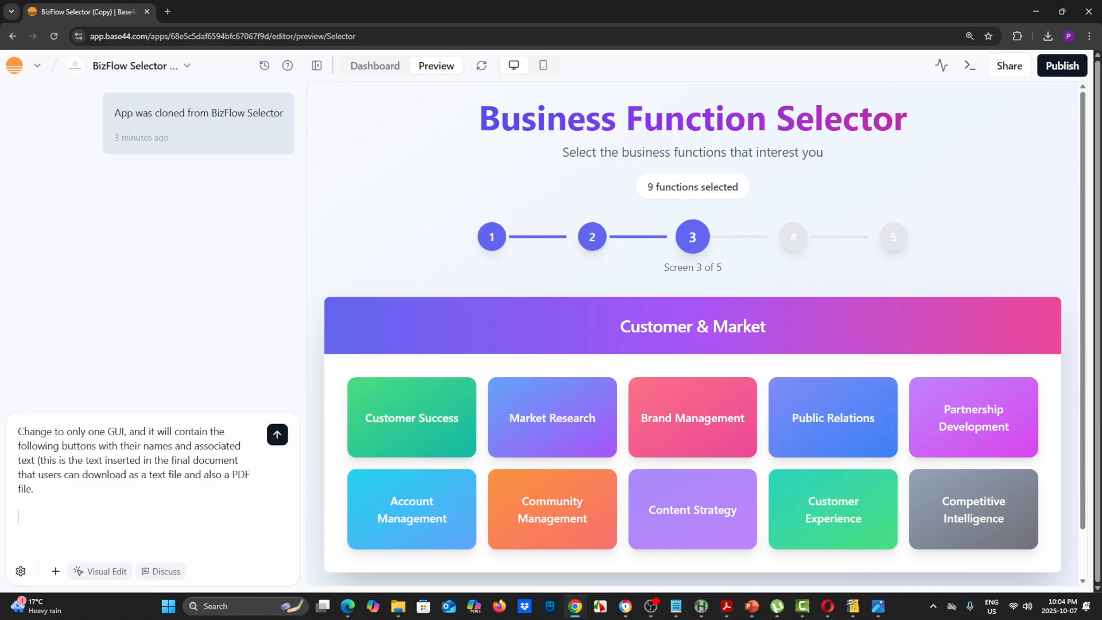
text($100,000 in 4 months)
Enter "$100,000 in 4 months" as the first button name below the prompt's opening paragraph
double_click(27, 460)
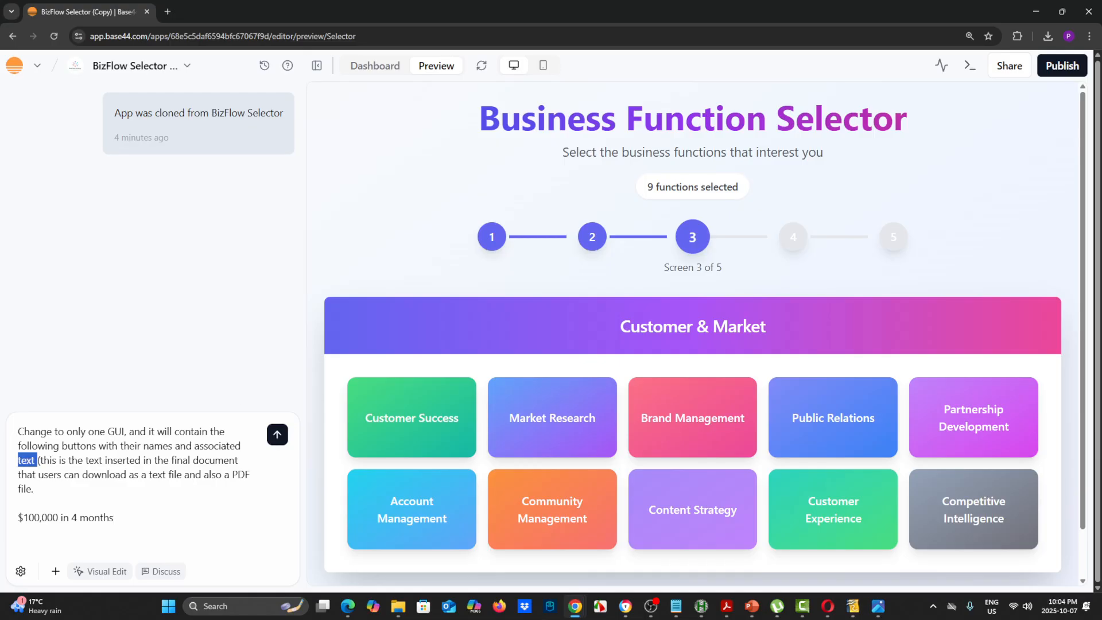
click(114, 518)
Add "$10,000 graphic design project" as the second button name on a new line of the prompt
key(shift+Return)
text($1)
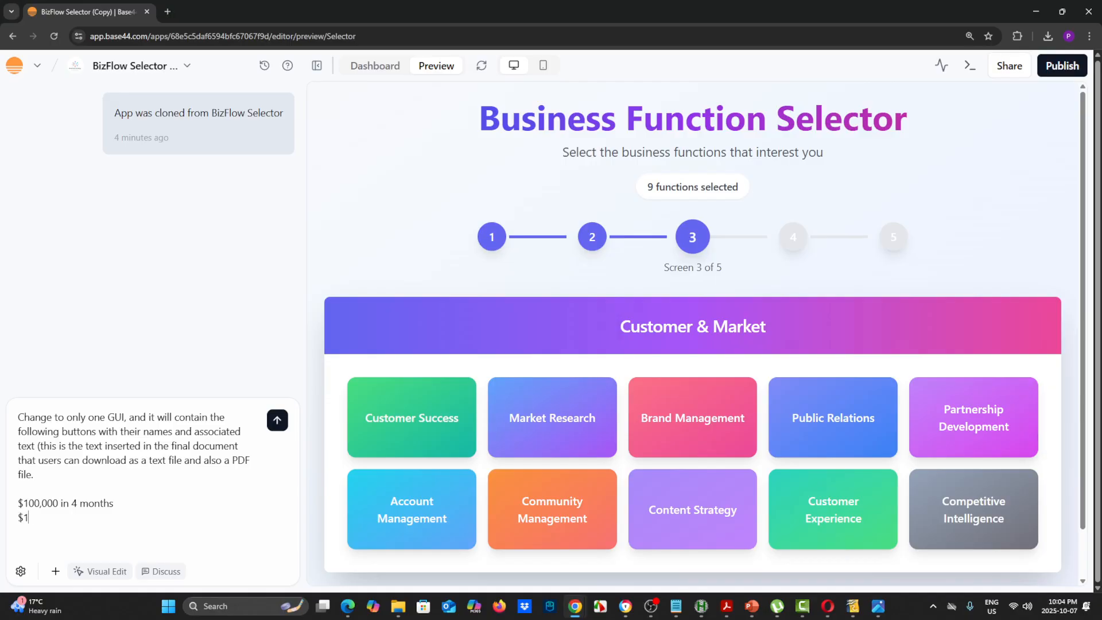
text(0,000 graphic design project)
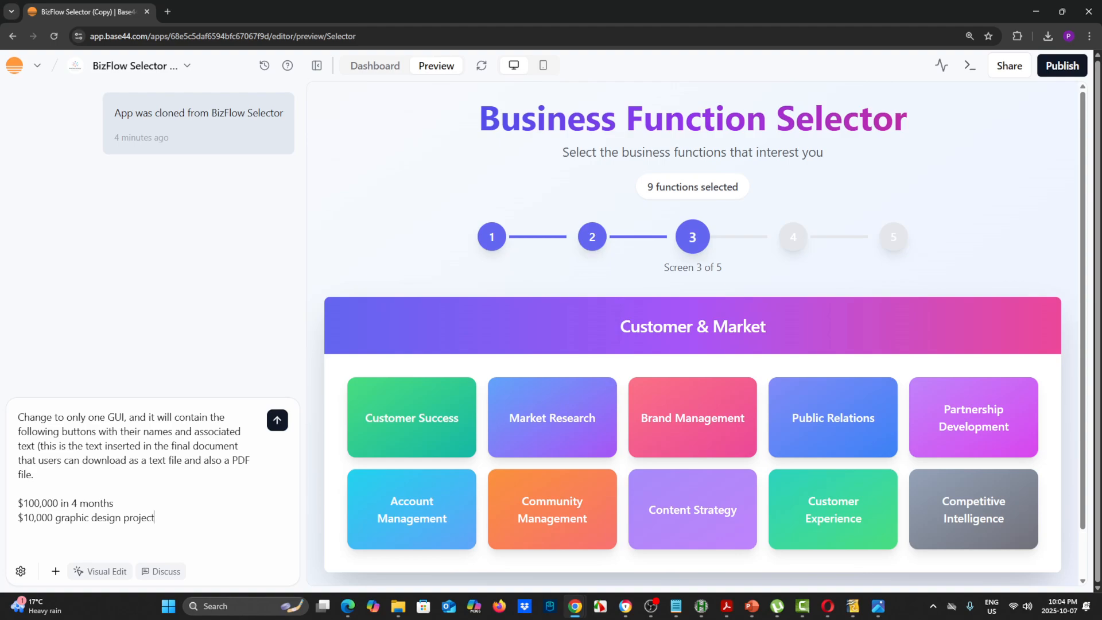
Add "$80/hour as college professor" as the third button name on a new line of the prompt
key(shift+Return)
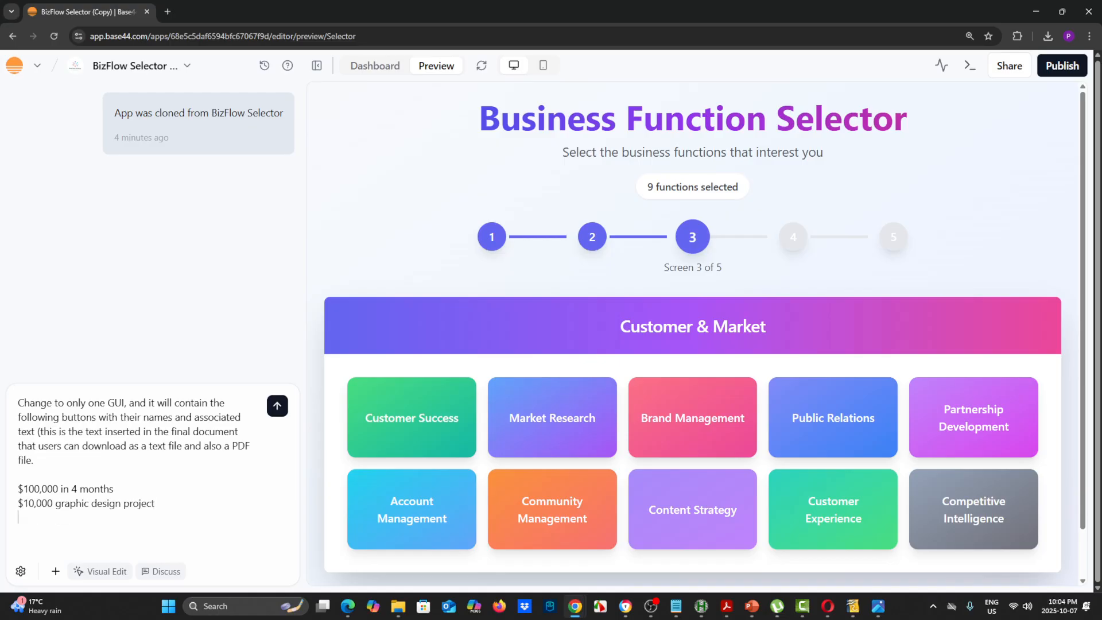
text($80/hour as colprofessor)
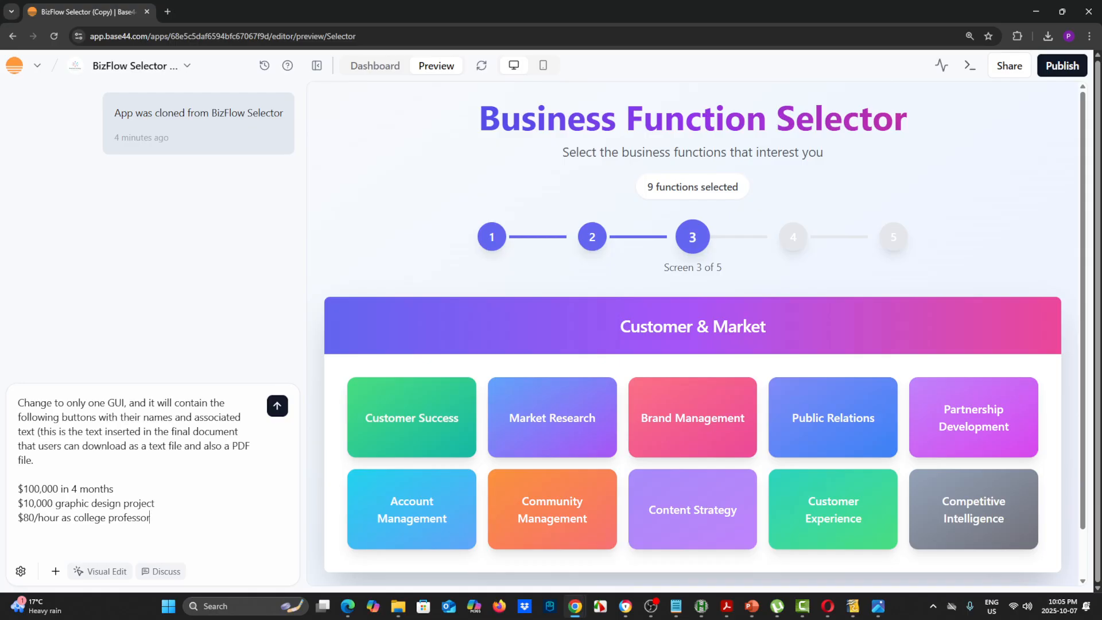
key(ctrl+shift+Left)
key(ctrl+shift+Left)
key(ctrl+shift+Left)
key(Right)
Add "Valedictorian secrets" as the fourth button name on a new line of the prompt
key(shift+Return)
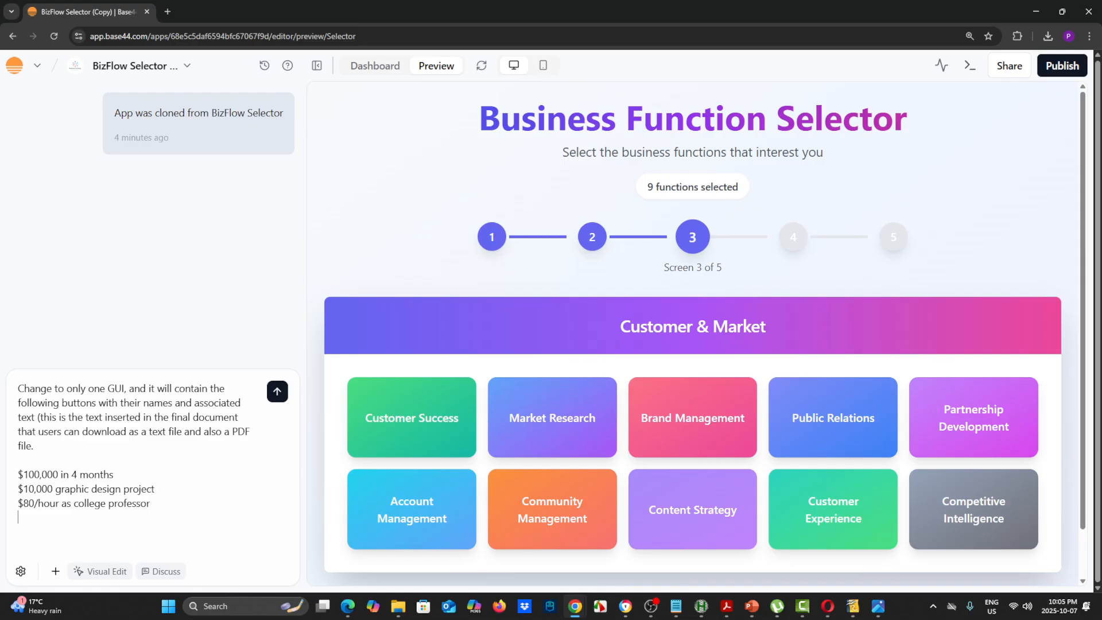
text(Valedictorian secrets)
key(shift+Left)
key(shift+Left)
key(shift+Left)
key(shift+Left)
key(shift+Left)
key(shift+Left)
key(shift+Left)
key(shift+Left)
key(shift+Left)
key(shift+Left)
key(shift+Left)
key(shift+Left)
key(shift+Left)
key(shift+Left)
key(shift+Left)
key(shift+Left)
key(shift+Left)
key(shift+Left)
key(shift+Left)
key(shift+Left)
click(50, 517)
Add "Calligraphy teacher/artist" as the fifth button name on a new line of the prompt
key(shift+Return)
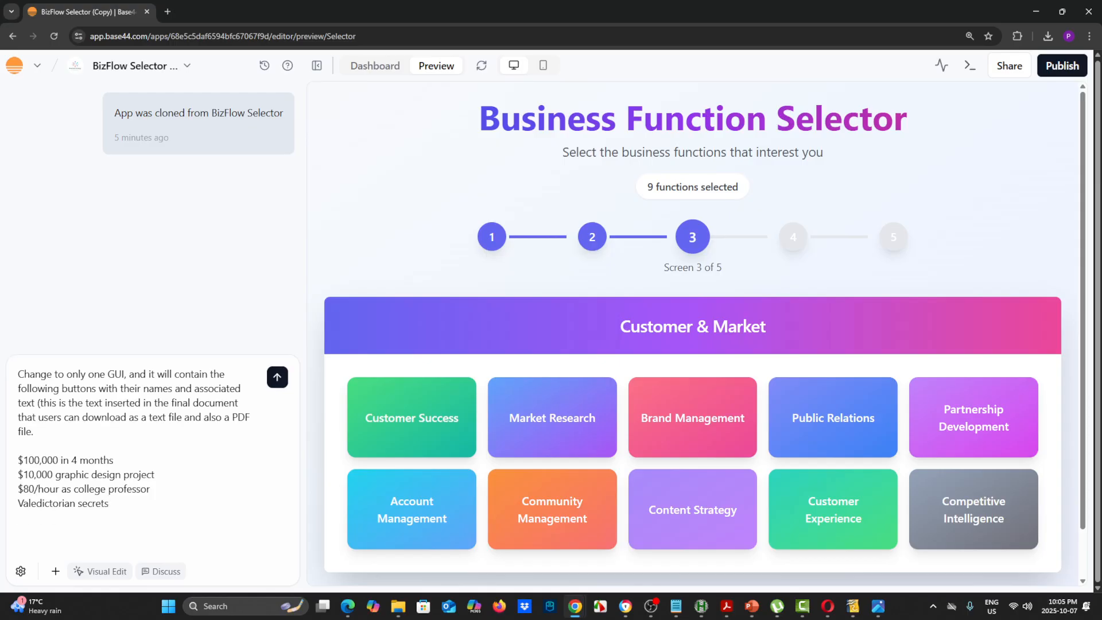
text(Calligraphy teacher/artist)
key(BackSpace)
key(BackSpace)
key(BackSpace)
key(BackSpace)
key(BackSpace)
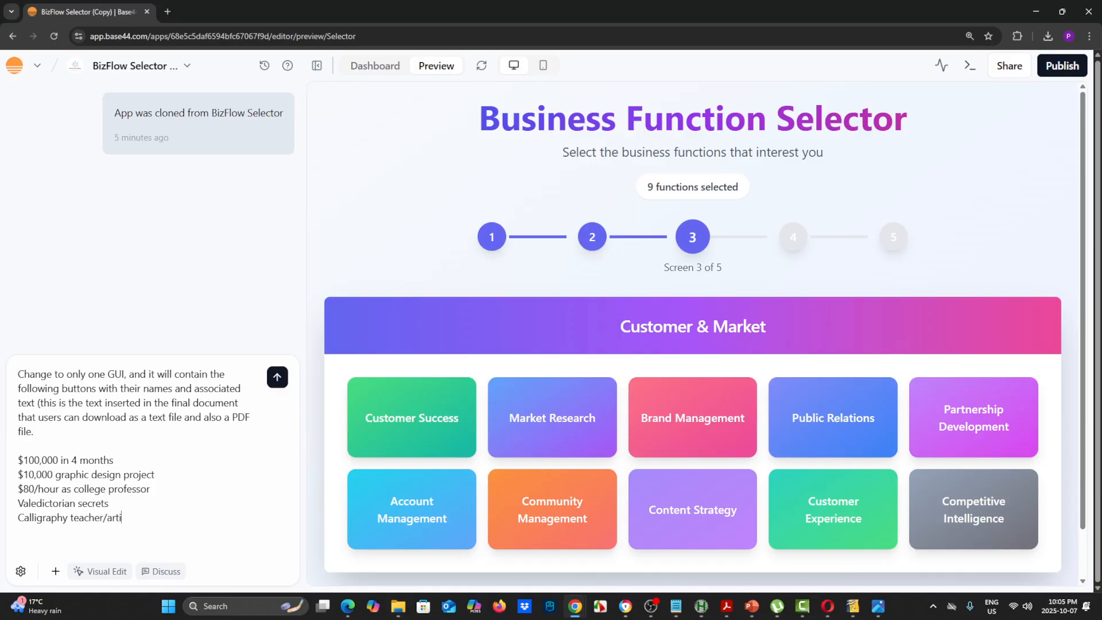
text(rtist)
drag(113, 460, 23, 460)
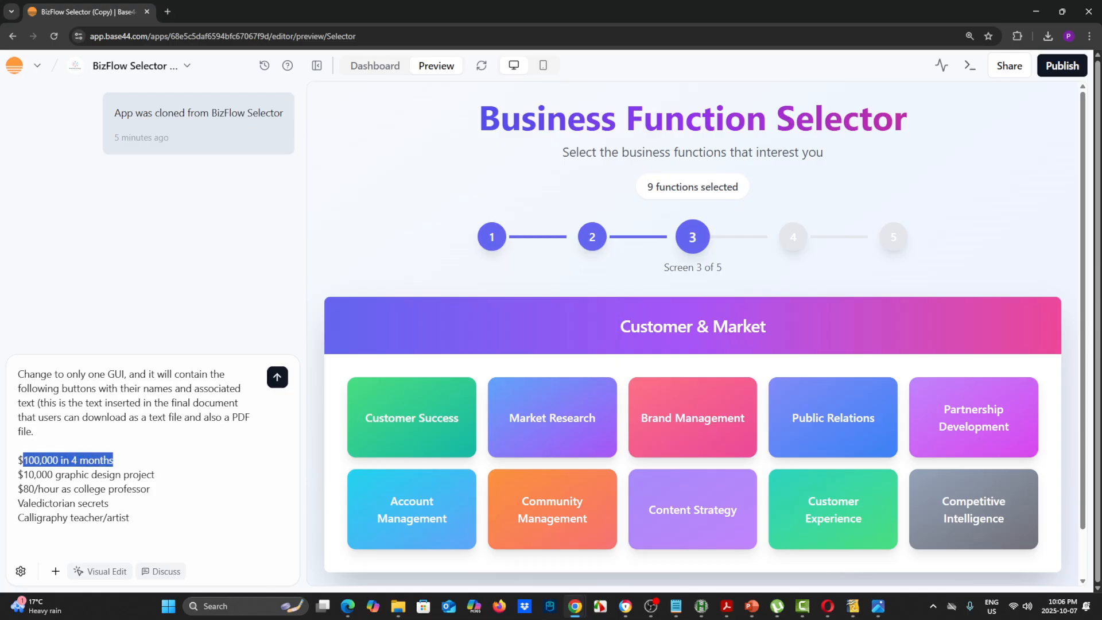
drag(155, 474, 33, 475)
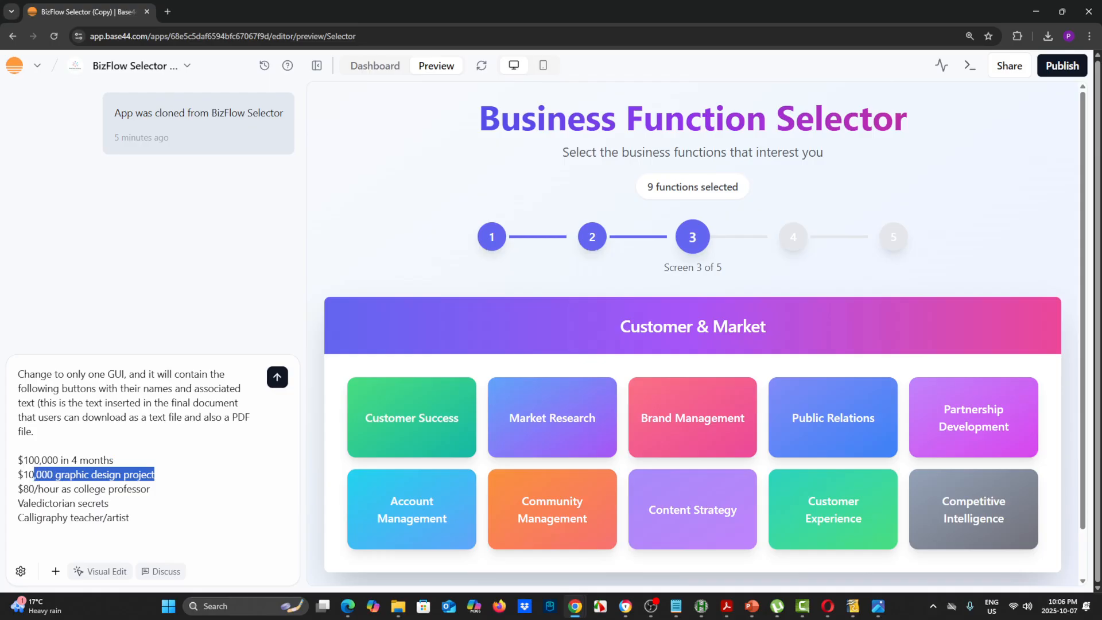
drag(150, 488, 38, 489)
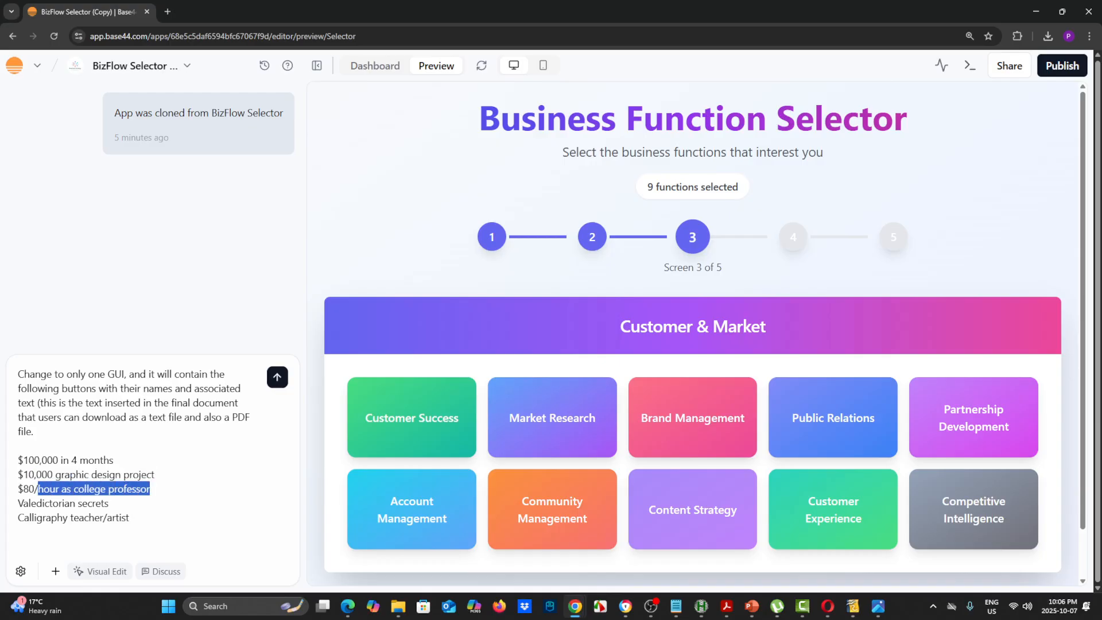
drag(109, 503, 23, 503)
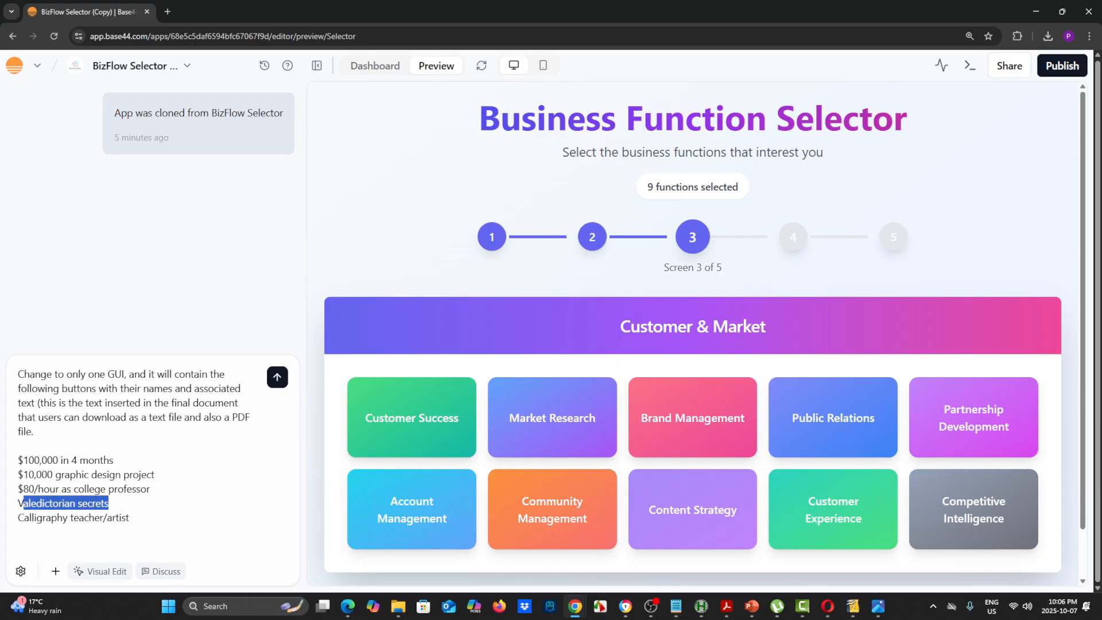
click(52, 503)
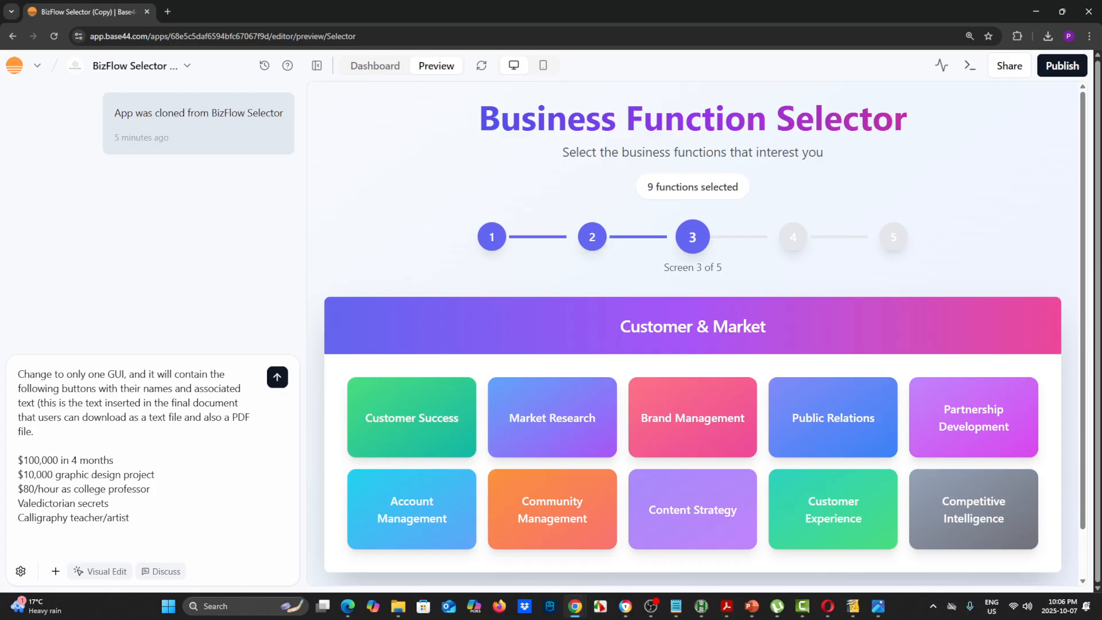
drag(129, 518, 29, 517)
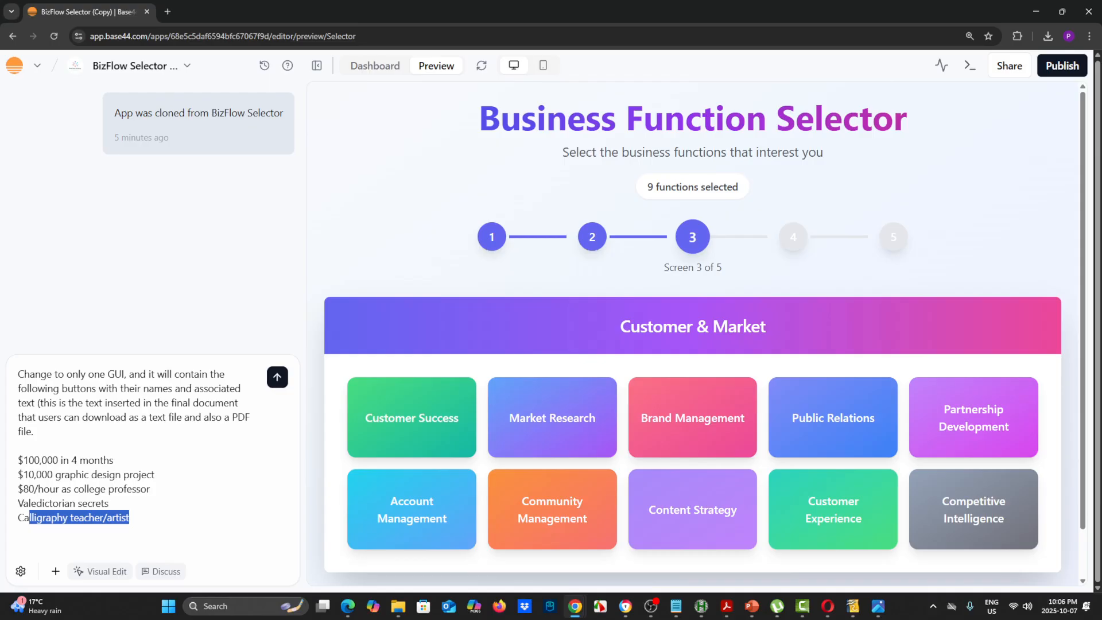
Append the associated text ": TEC model" to the $100,000 line and ": Future visioning" to the $10,000 graphic design line
click(114, 460)
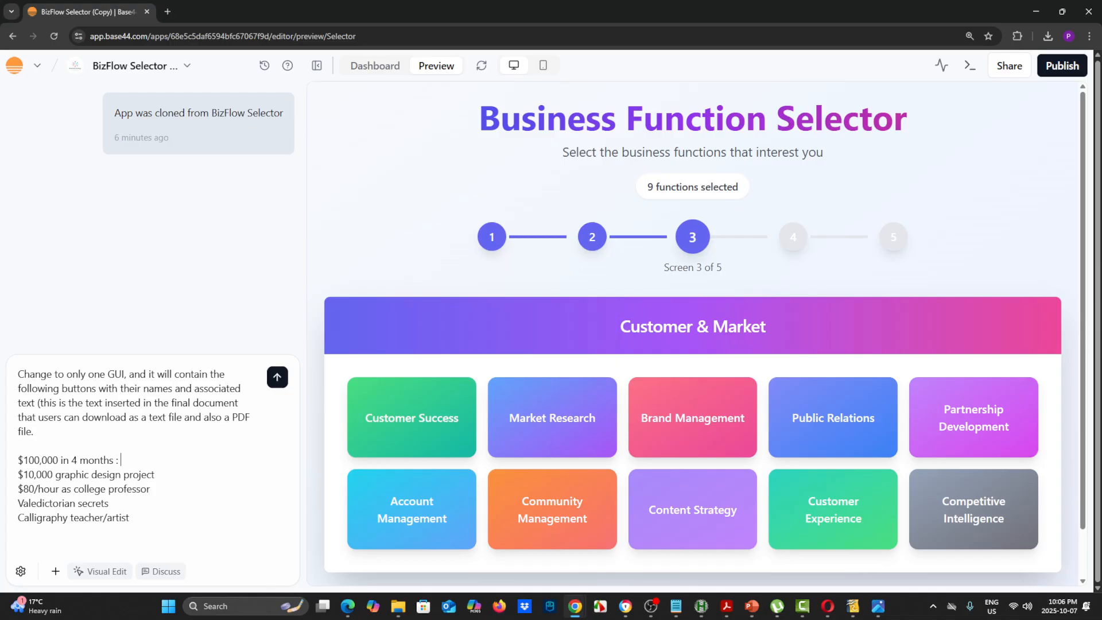
text(TEC model)
text(Future visio)
text(ning)
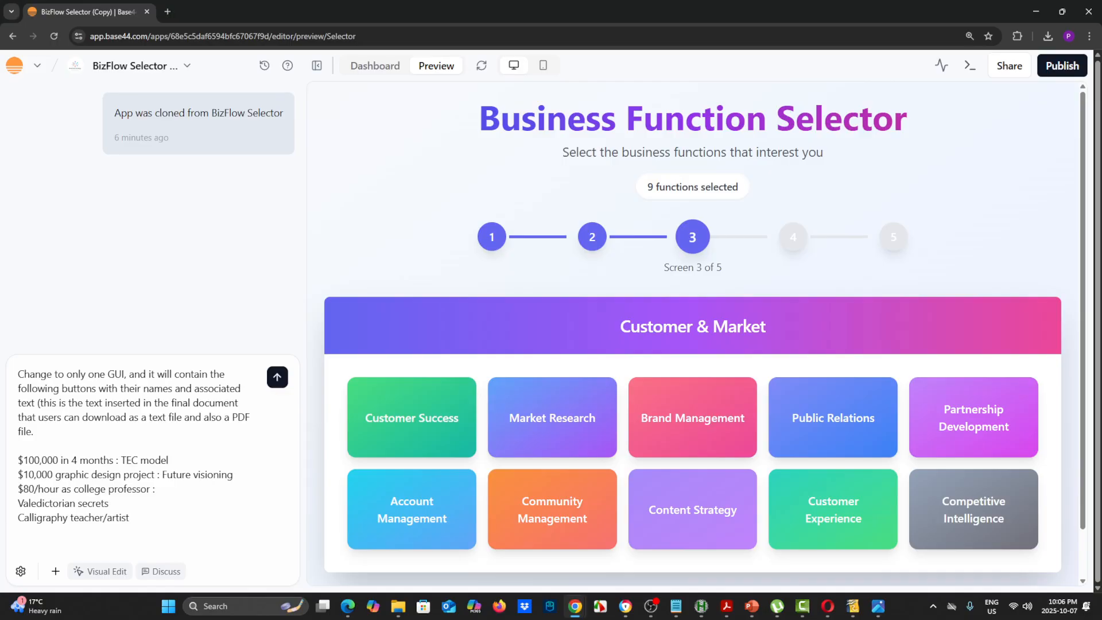
Append the associated text "ADDIE framework" to the $80/hour as college professor line
drag(162, 474, 227, 474)
click(158, 490)
text(ADDIE framework)
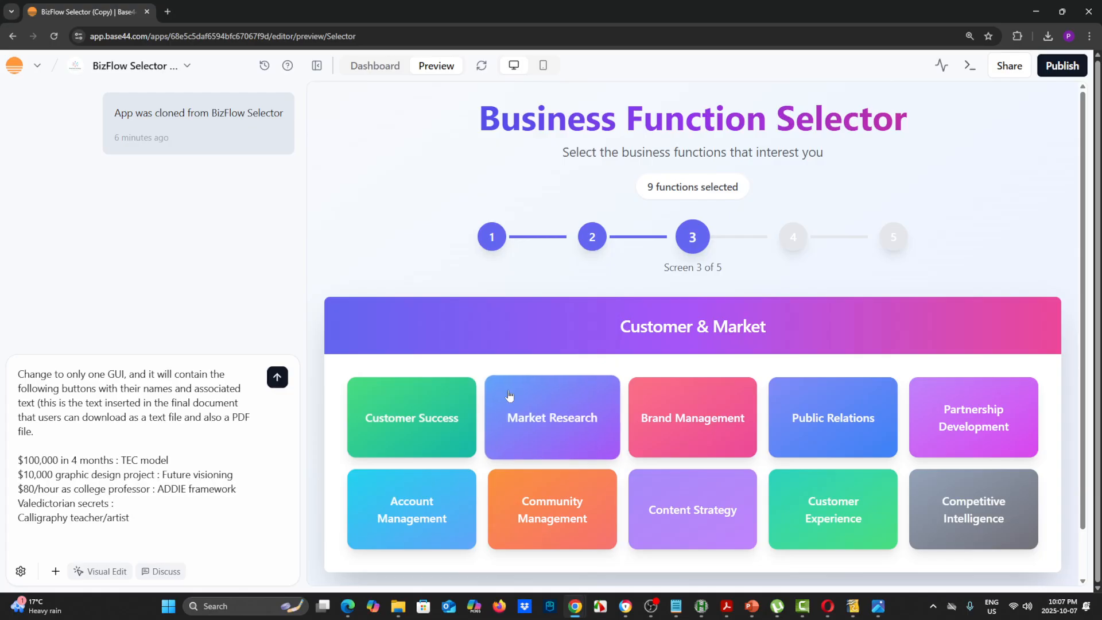
Append the associated text "SNAPshot" to the Valedictorian secrets line and ": little by little" to the Calligraphy teacher/artist line
text(SN)
text(APshot)
text(little by little)
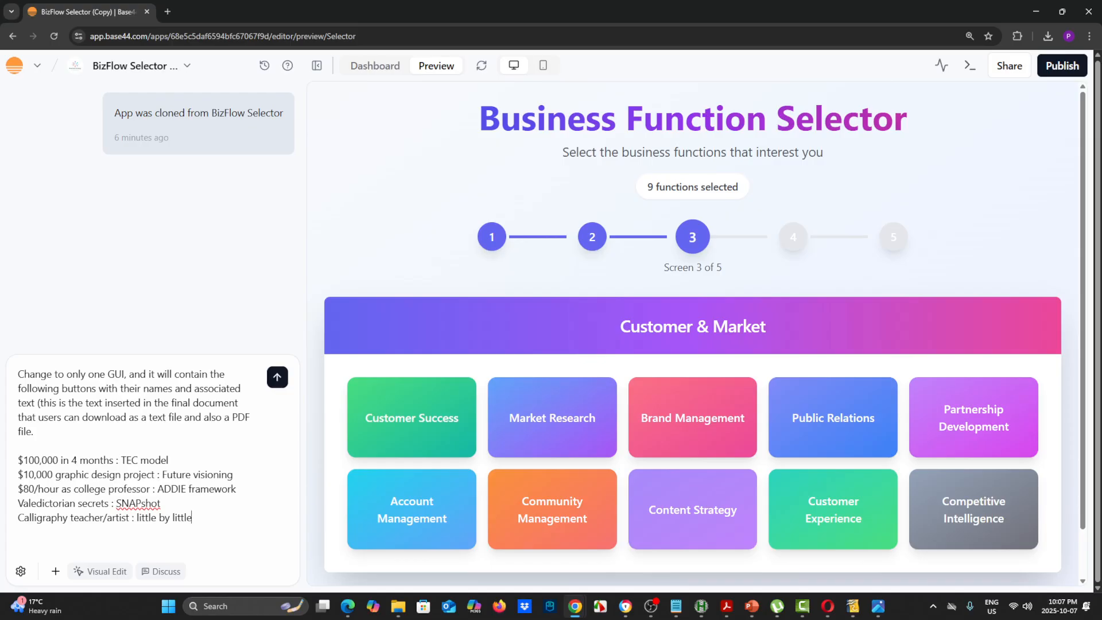
Add a separate paragraph below the button list reading "The text that appears before the colon, is the button name."
key(shift+Return)
key(shift+Return)
text(The te)
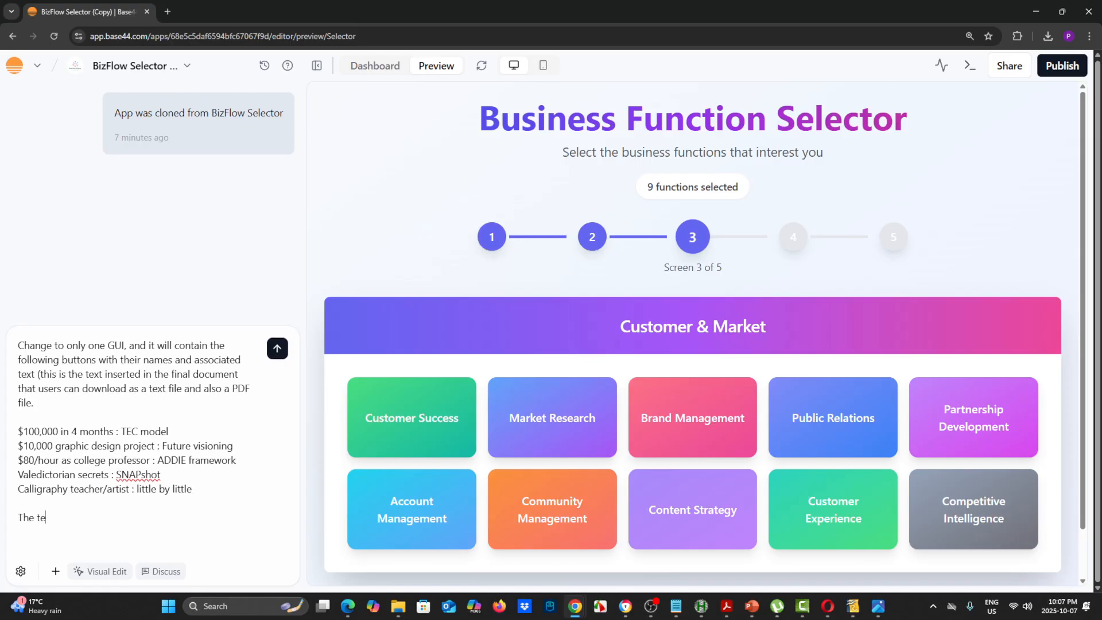
text(xt that appears before)
key(BackSpace)
key(BackSpace)
key(BackSpace)
key(BackSpace)
text(efore the colo)
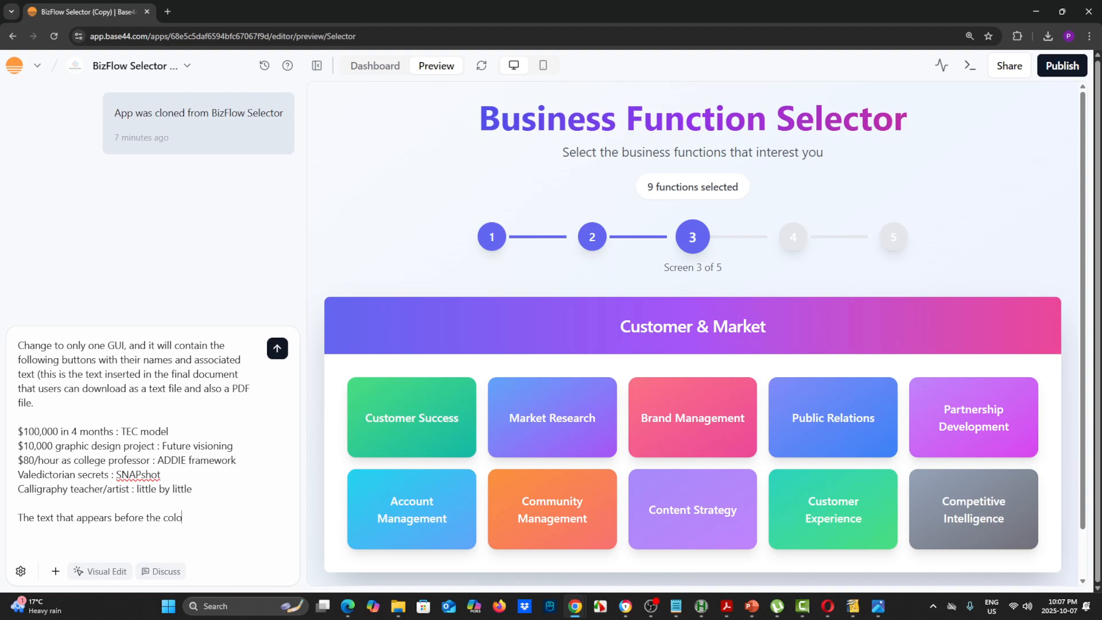
text(n, is the button name.)
Add a new paragraph reading "The text that appears after the colon, is the text that will be inserted in the final document"
key(Return)
key(Return)
text(T)
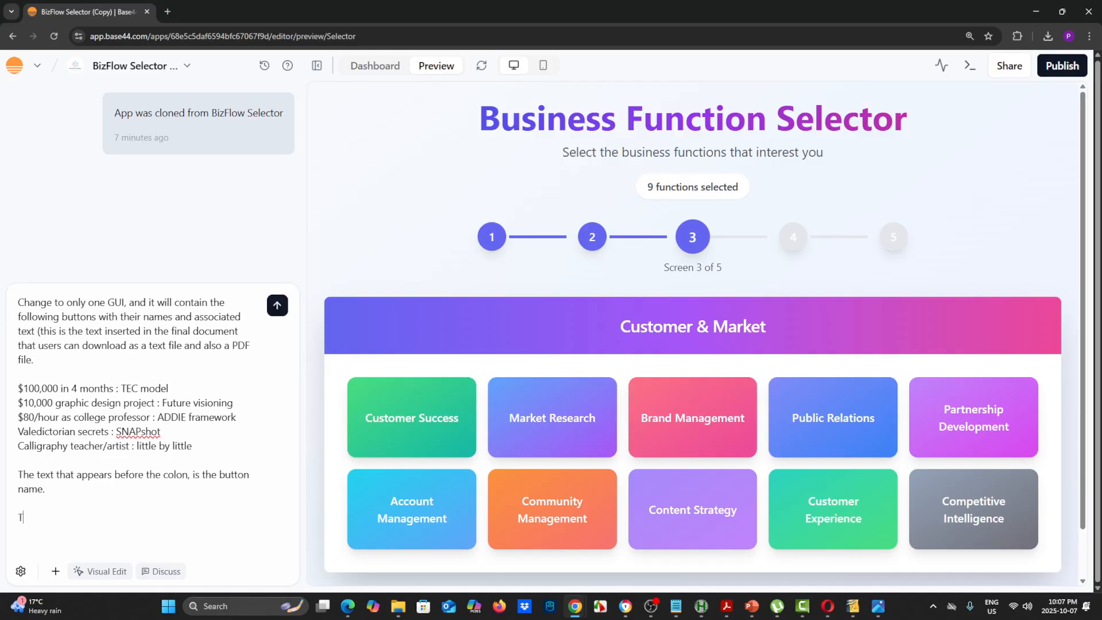
text(he text that appears)
text(after the)
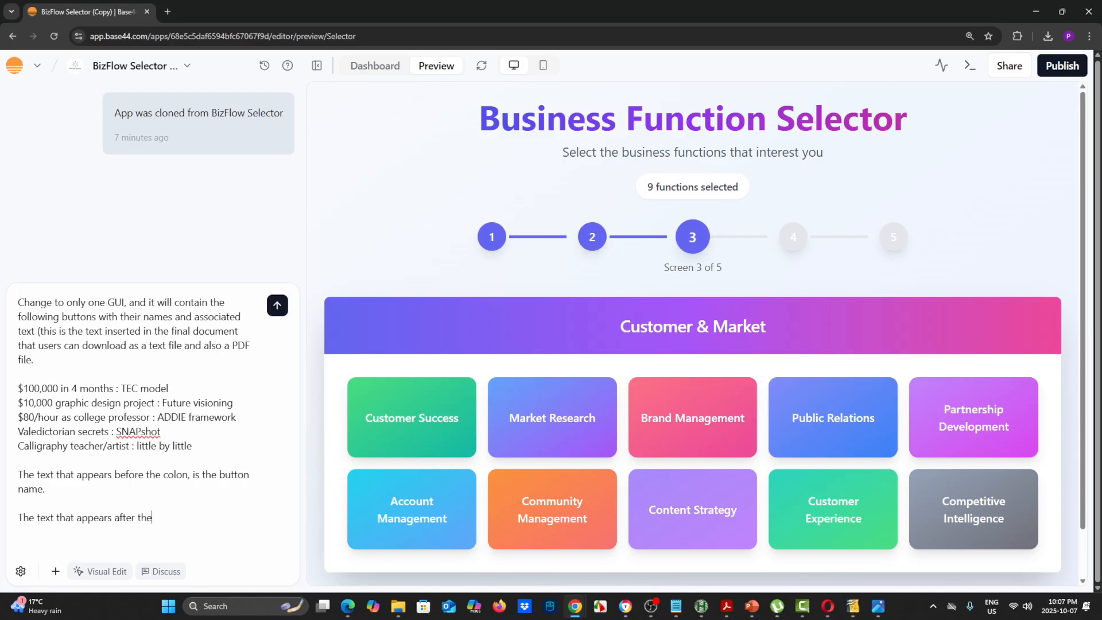
text( colon)
double_click(133, 446)
click(182, 517)
text(, is the text that will)
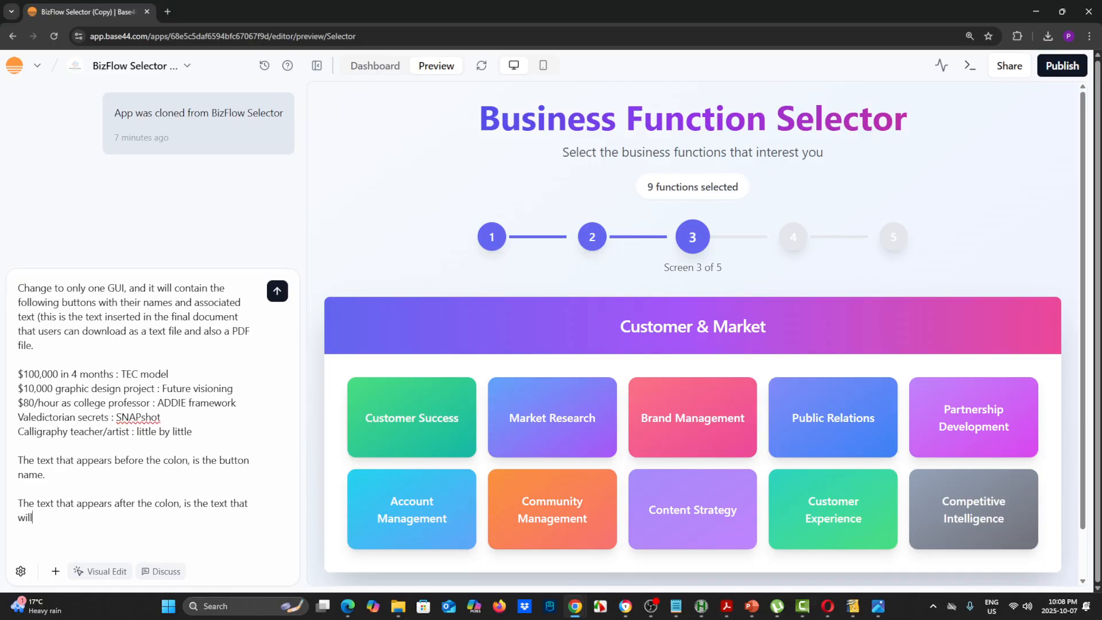
text( be inserted in the final docu)
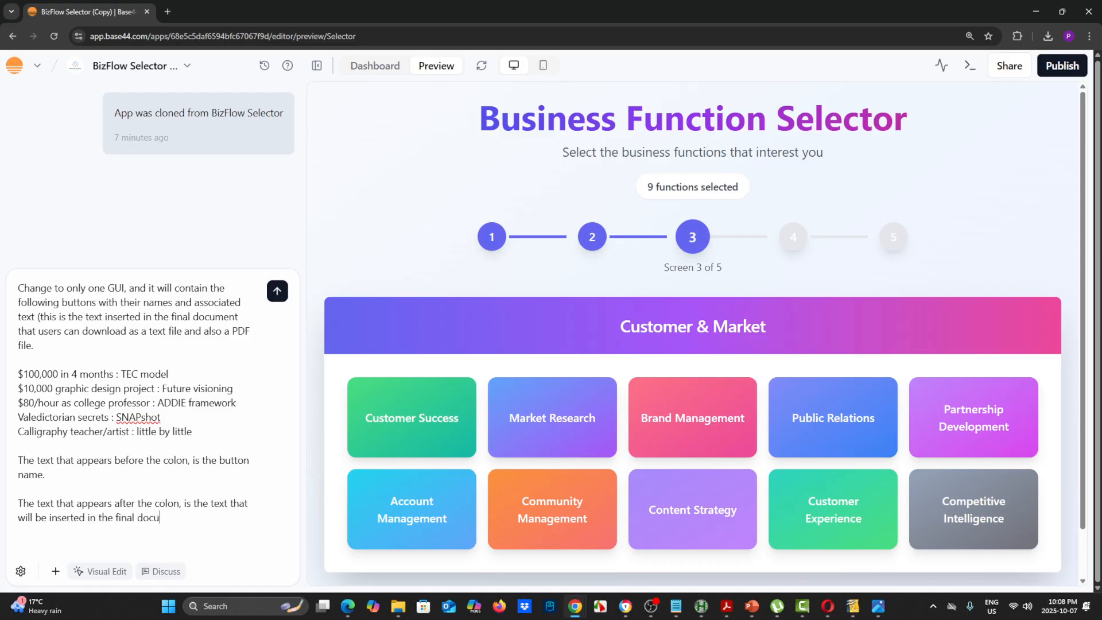
text(ment IF the user pressed )
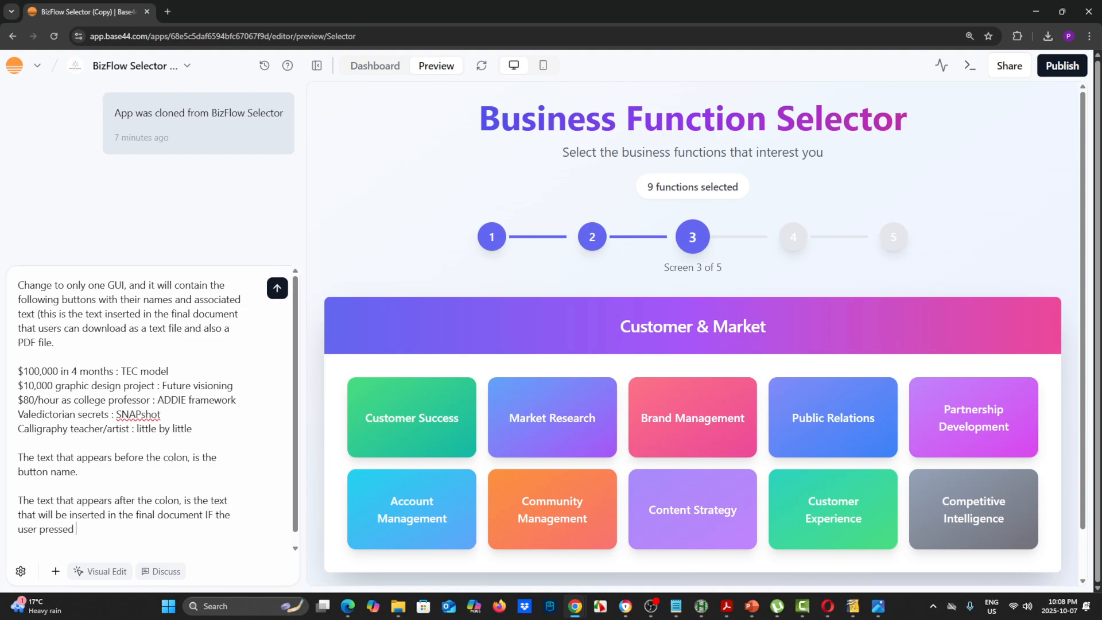
text(on that button.)
Review the finished prompt from its opening line to its end and submit it to the AI builder
scroll(152, 409, down, 1)
scroll(150, 408, up, 1)
drag(18, 371, 168, 371)
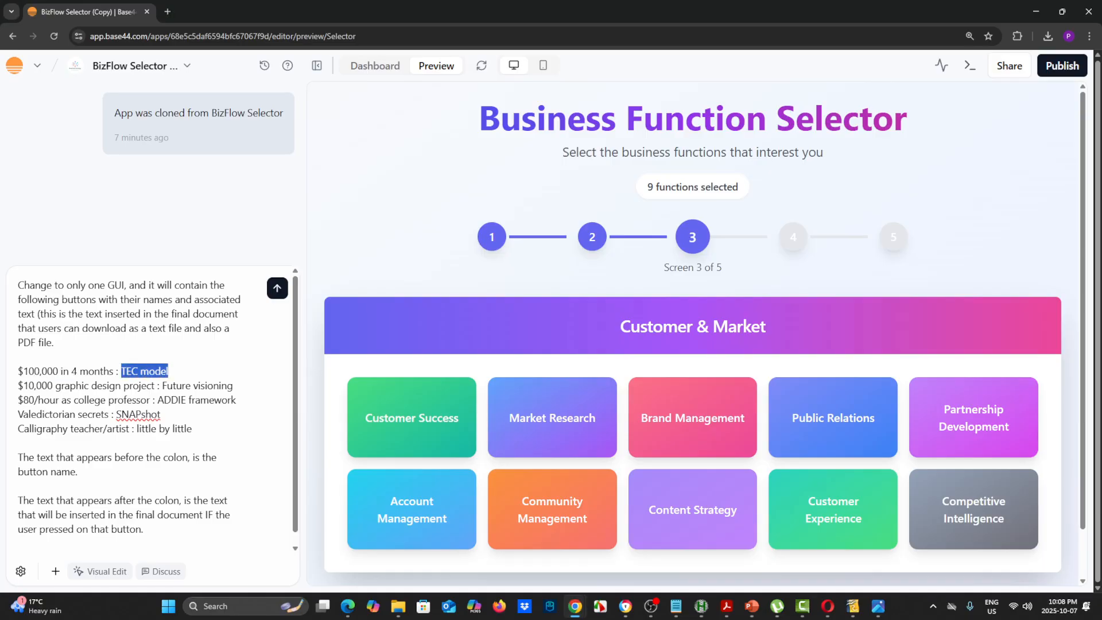
scroll(150, 408, down, 1)
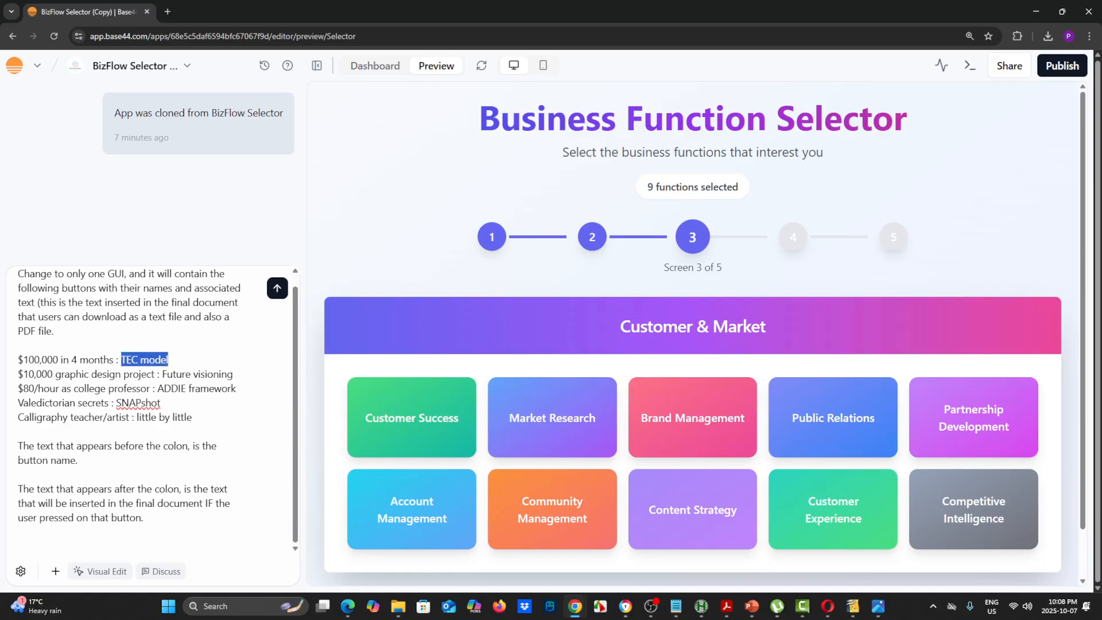
click(278, 289)
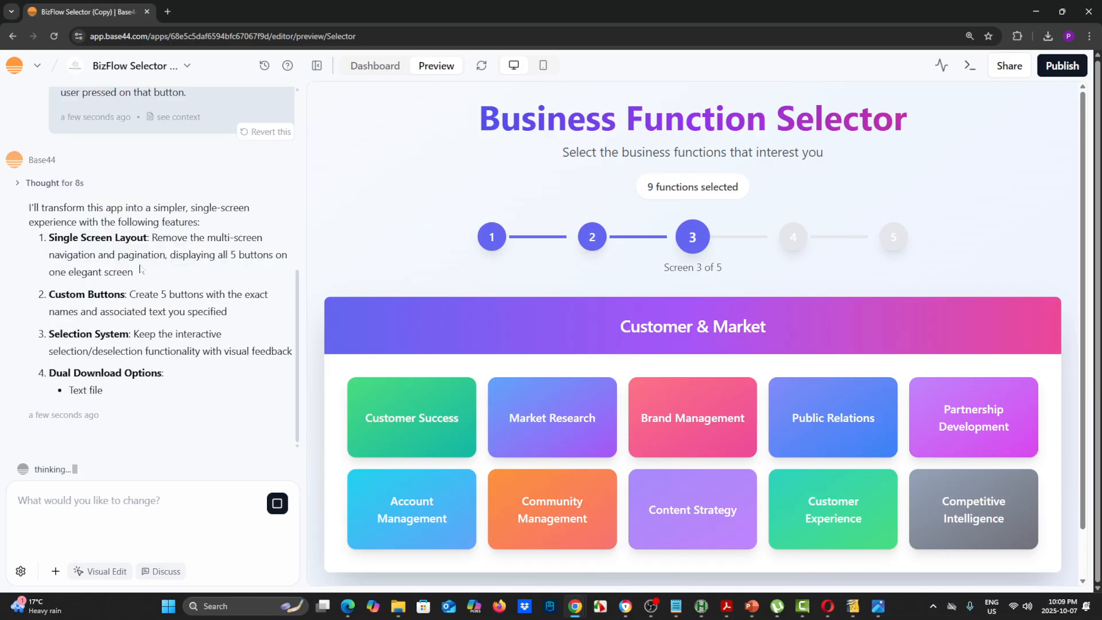
Read the builder's plan for the single-screen layout, custom buttons and dual download options
scroll(148, 233, up, 3)
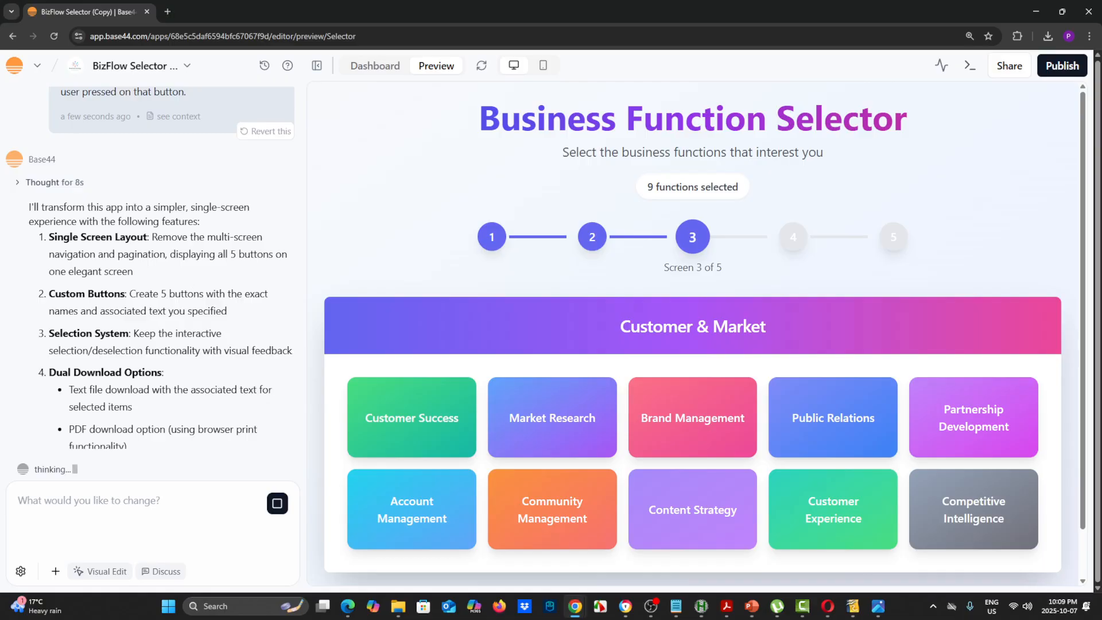
drag(176, 293, 219, 293)
scroll(239, 330, down, 1)
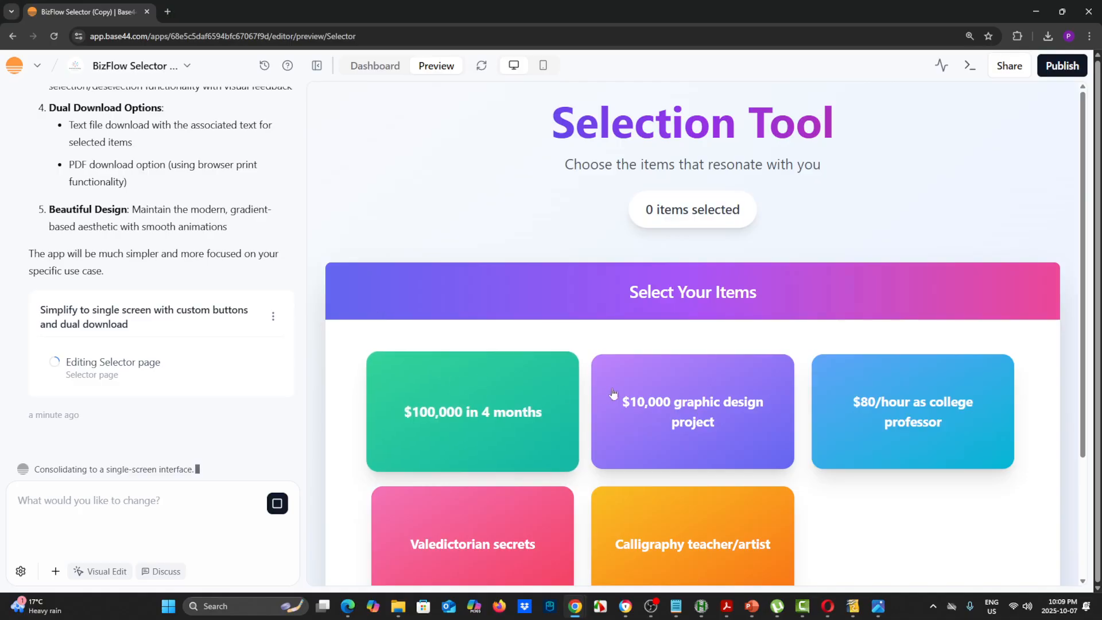
Test the preview by toggling "$100,000 in 4 months", and select it together with the $10,000 graphic design and $80/hour college professor buttons
scroll(615, 385, down, 1)
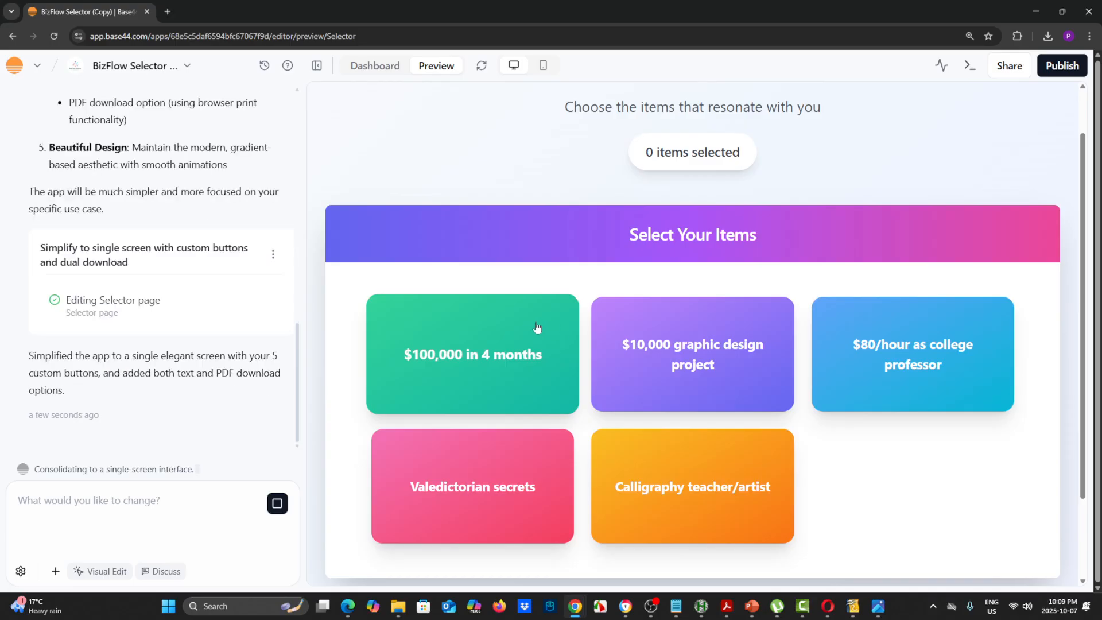
click(495, 326)
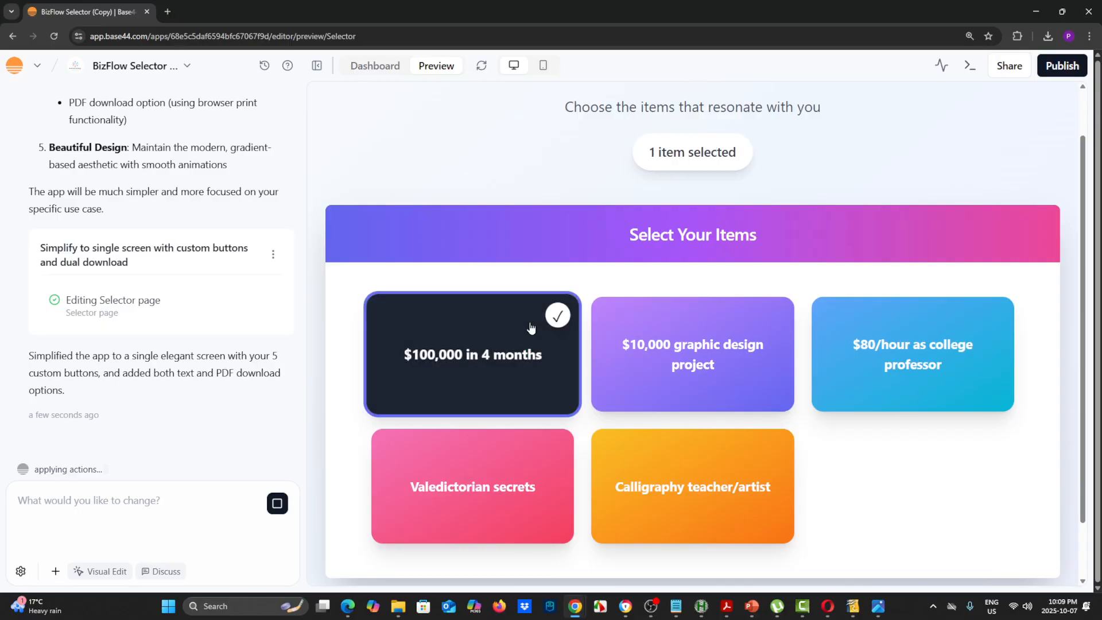
click(513, 333)
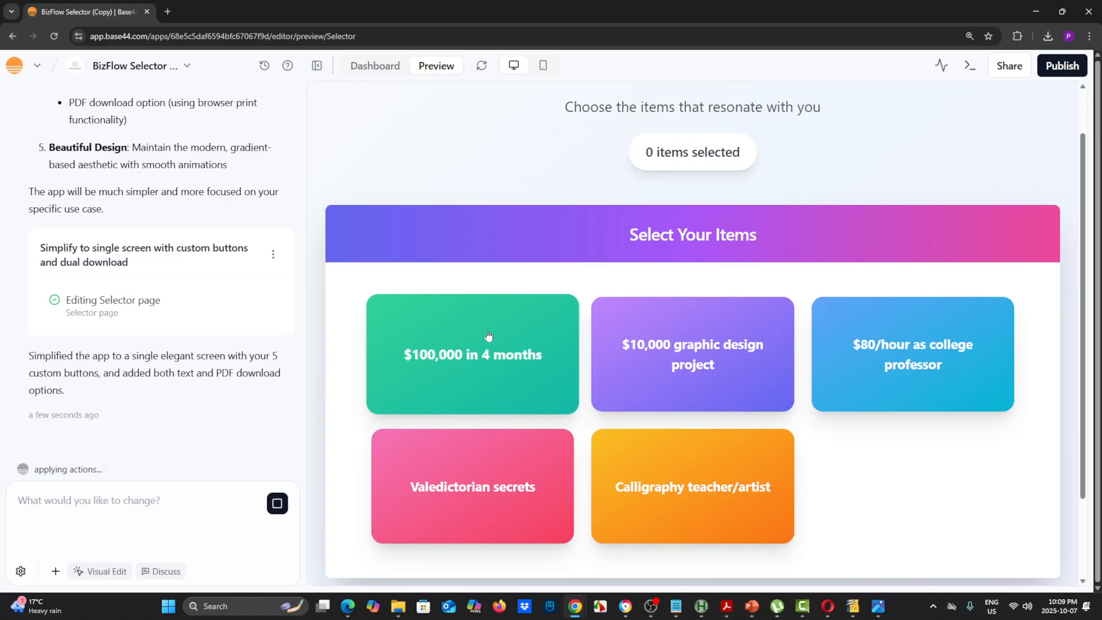
click(645, 387)
click(850, 384)
click(505, 385)
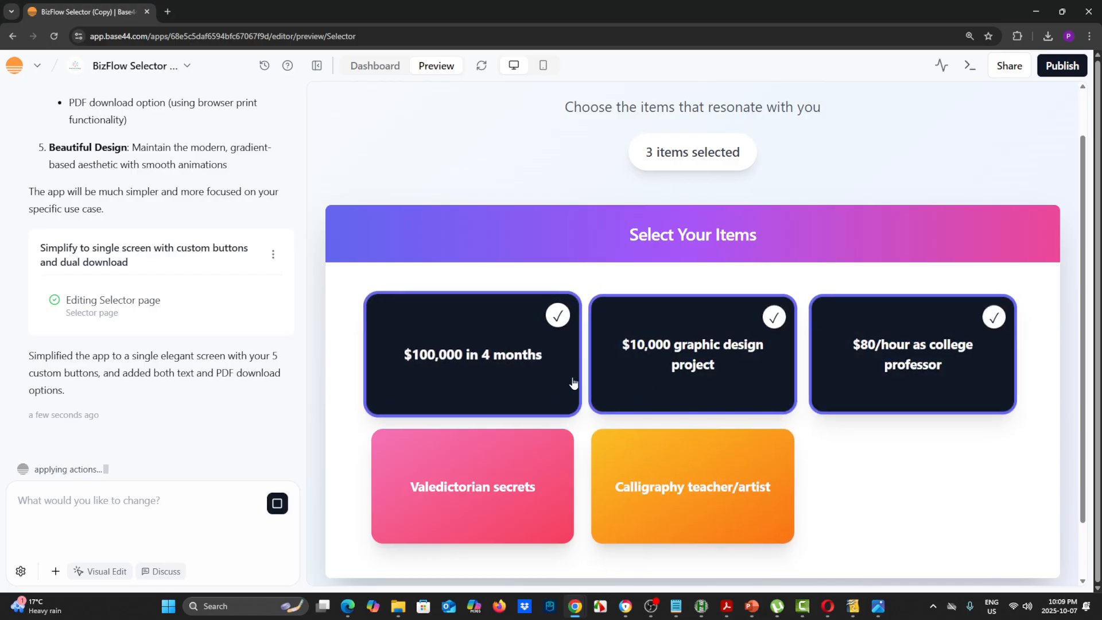
Deselect the three buttons, and check the download options with "$100,000 in 4 months" and "$10,000 graphic design project" selected
click(501, 387)
click(636, 387)
click(841, 371)
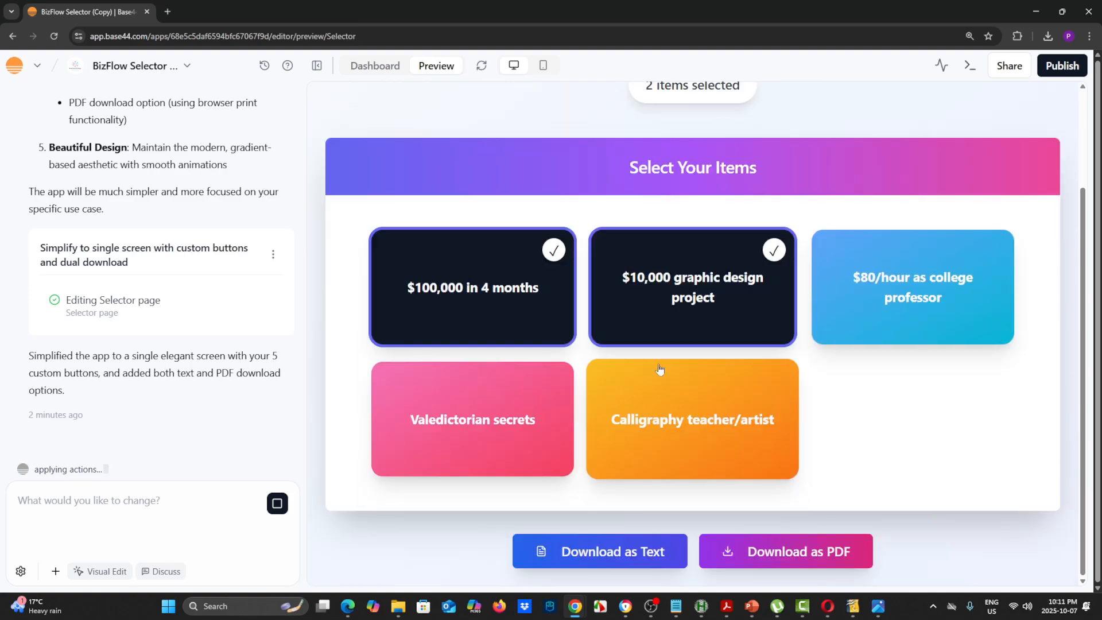
scroll(658, 370, up, 2)
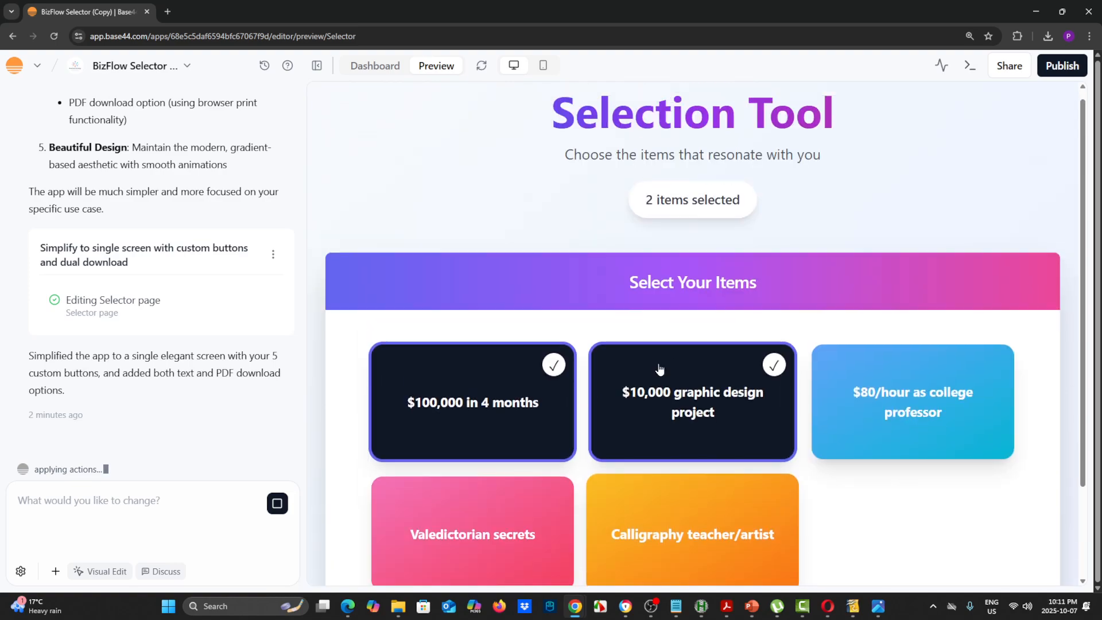
scroll(659, 372, down, 2)
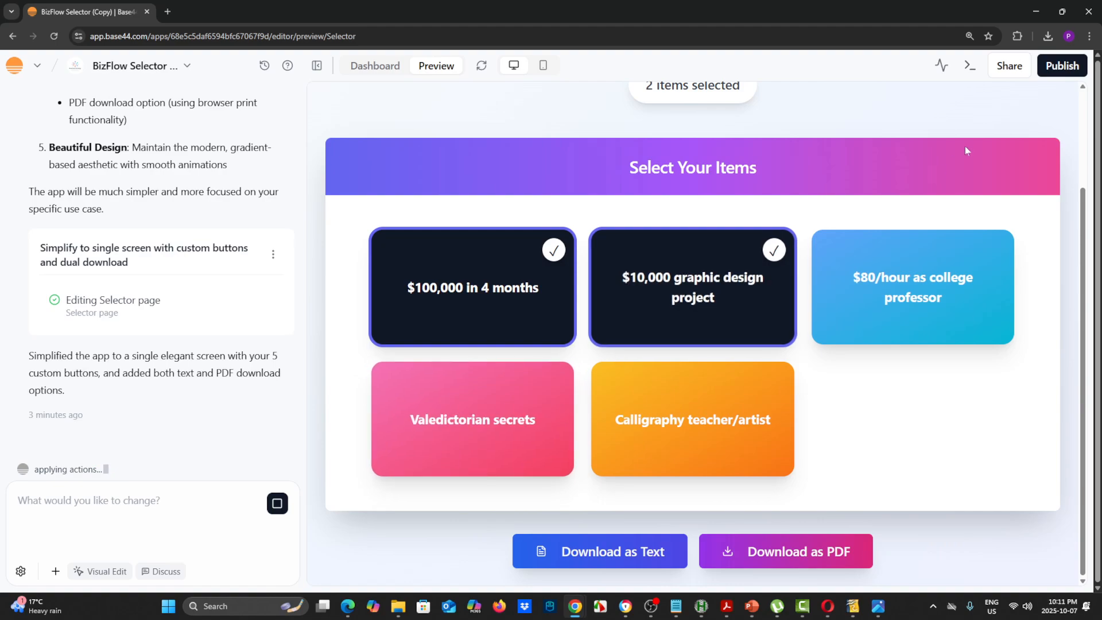
Open the app's publishing options and copy its public domain link
click(1062, 67)
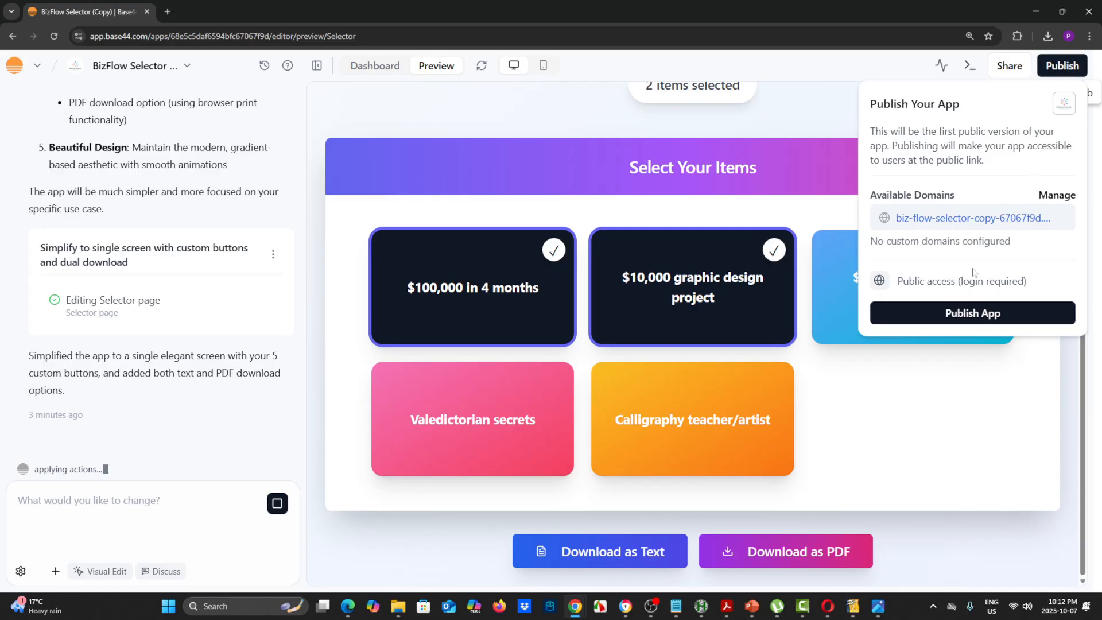
mouse_move(972, 229)
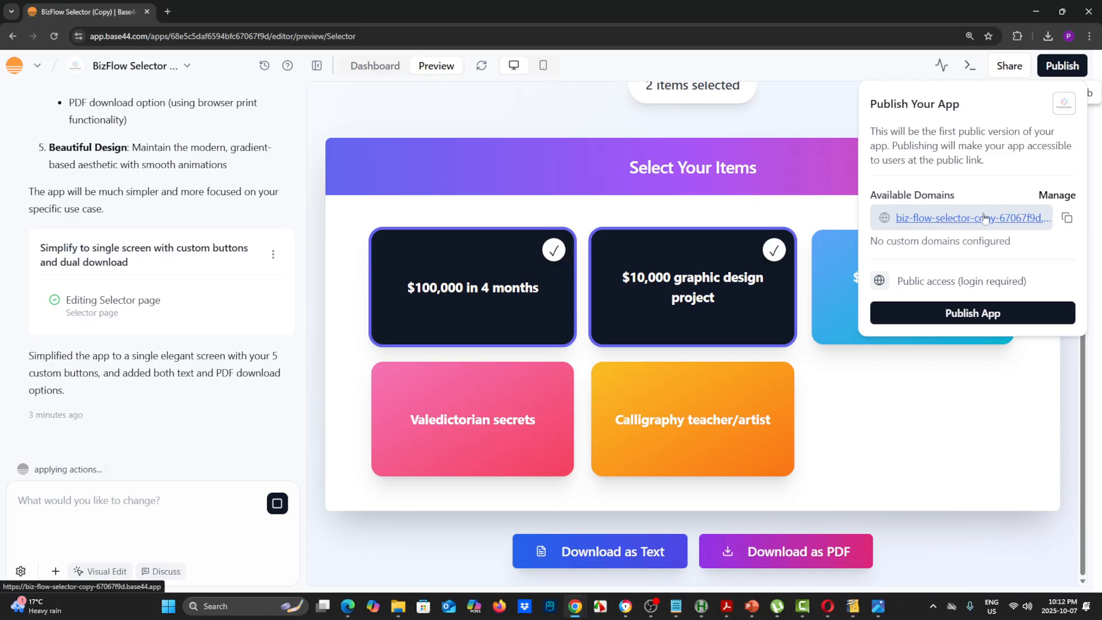
click(1067, 220)
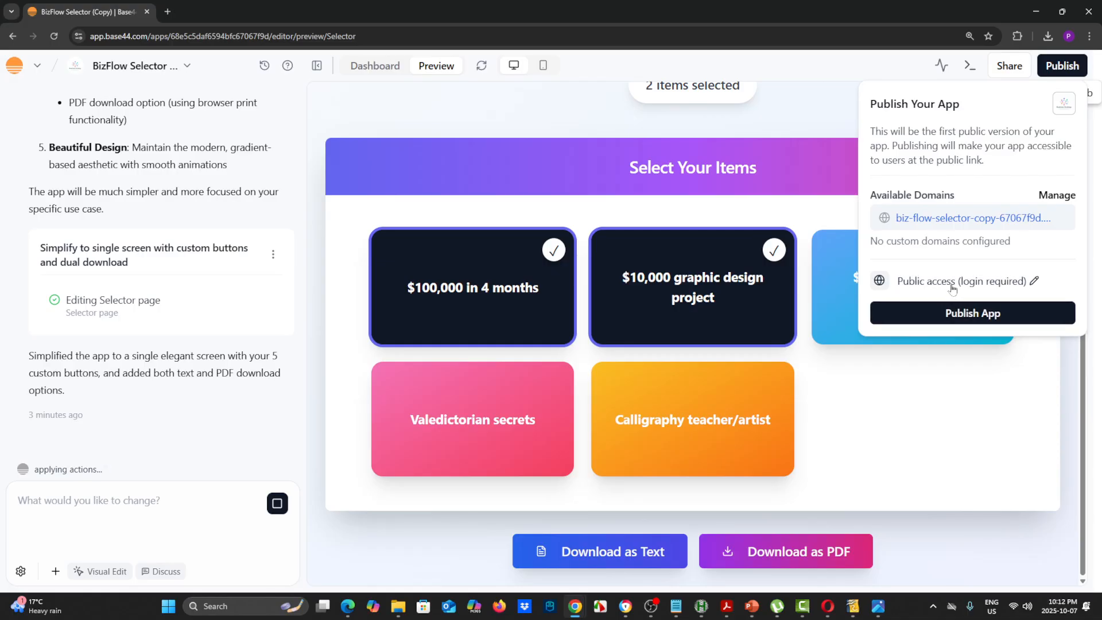
Turn off the login requirement for the public app and publish it
click(1034, 281)
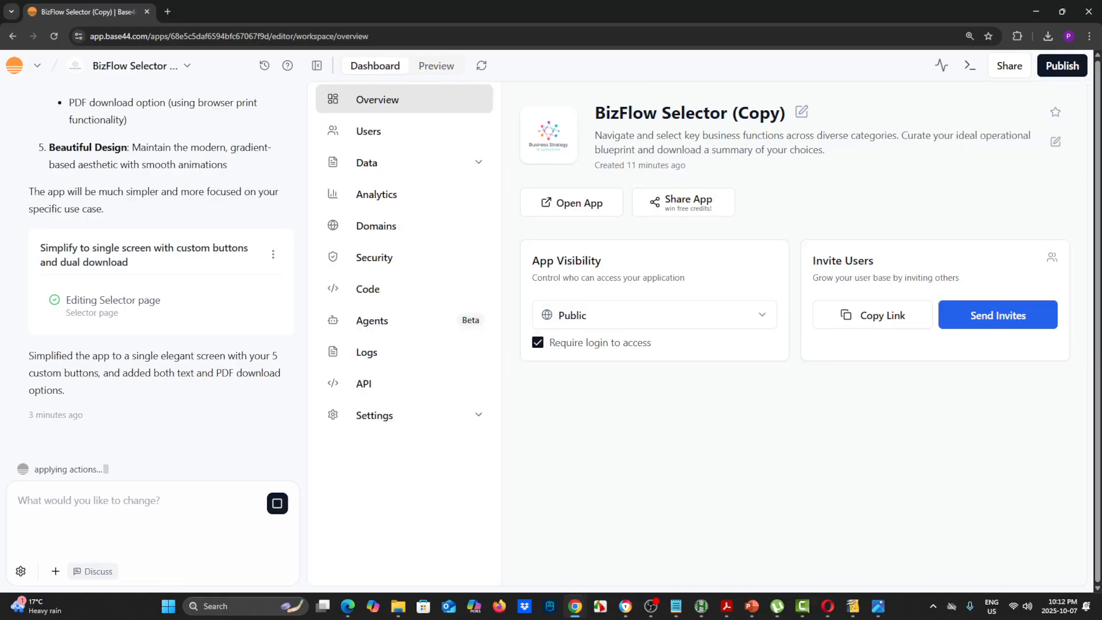
click(555, 344)
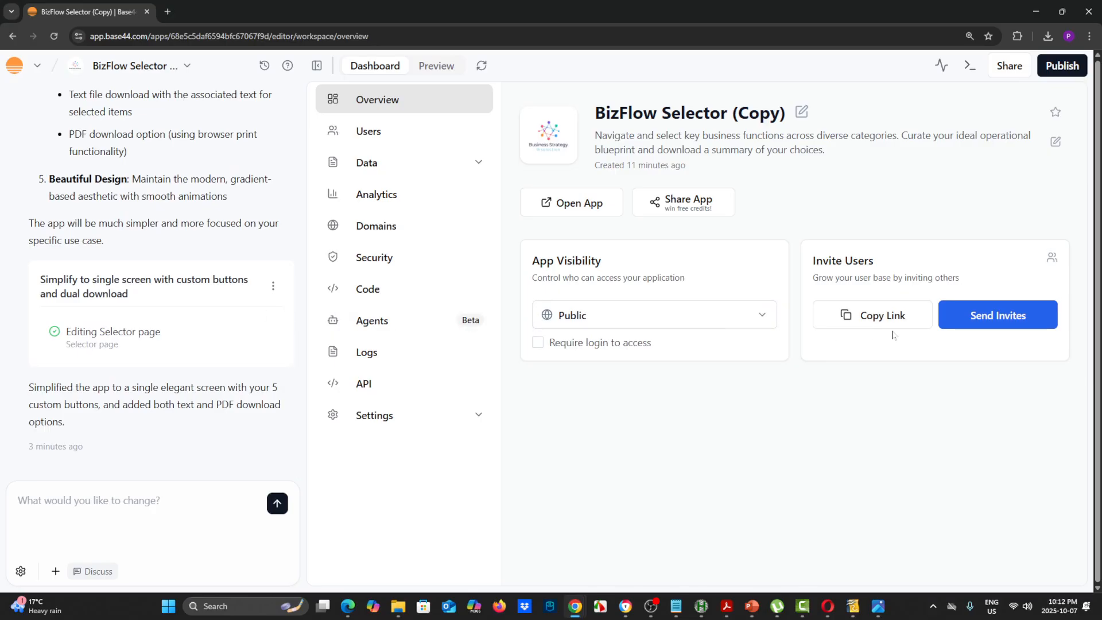
click(1063, 65)
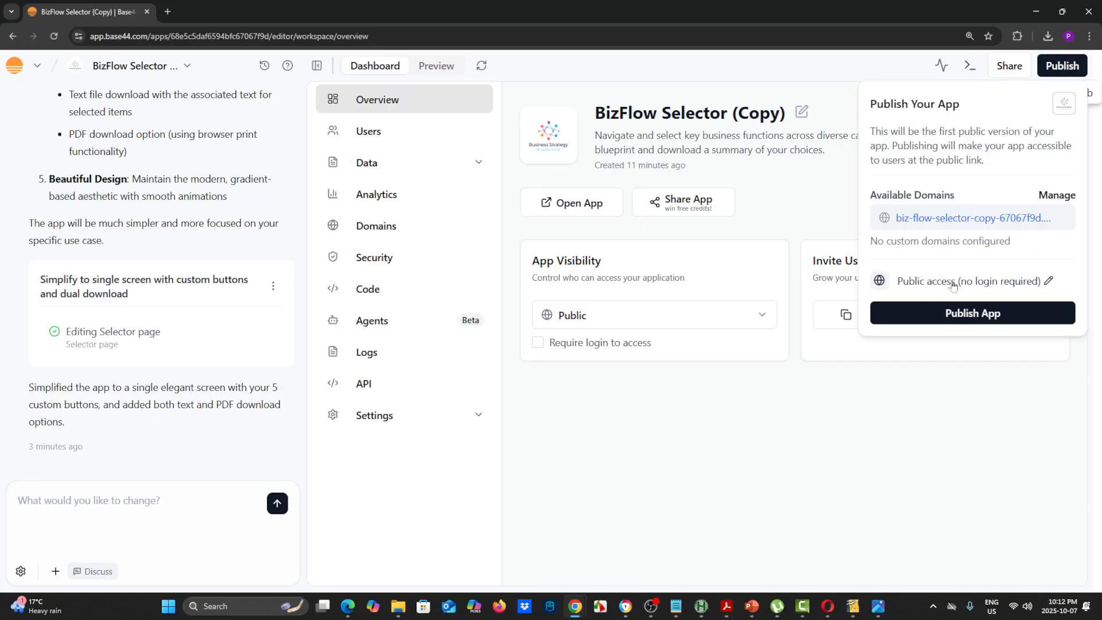
click(956, 314)
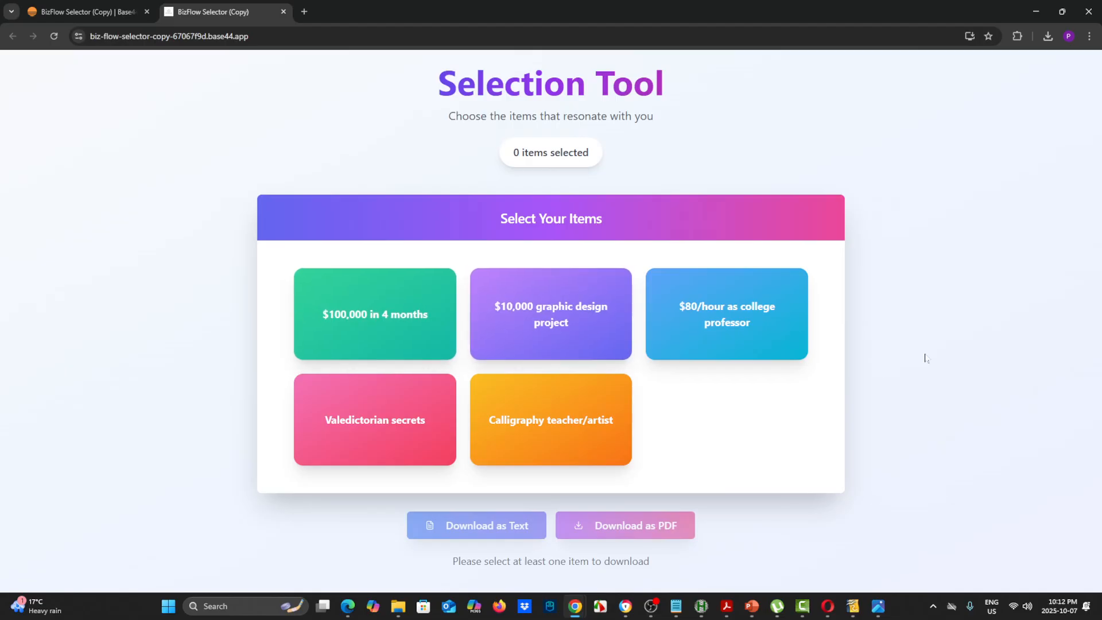
In the published app, select "$100,000 in 4 months", "$10,000 graphic design project" and "$80/hour as college professor"
click(384, 335)
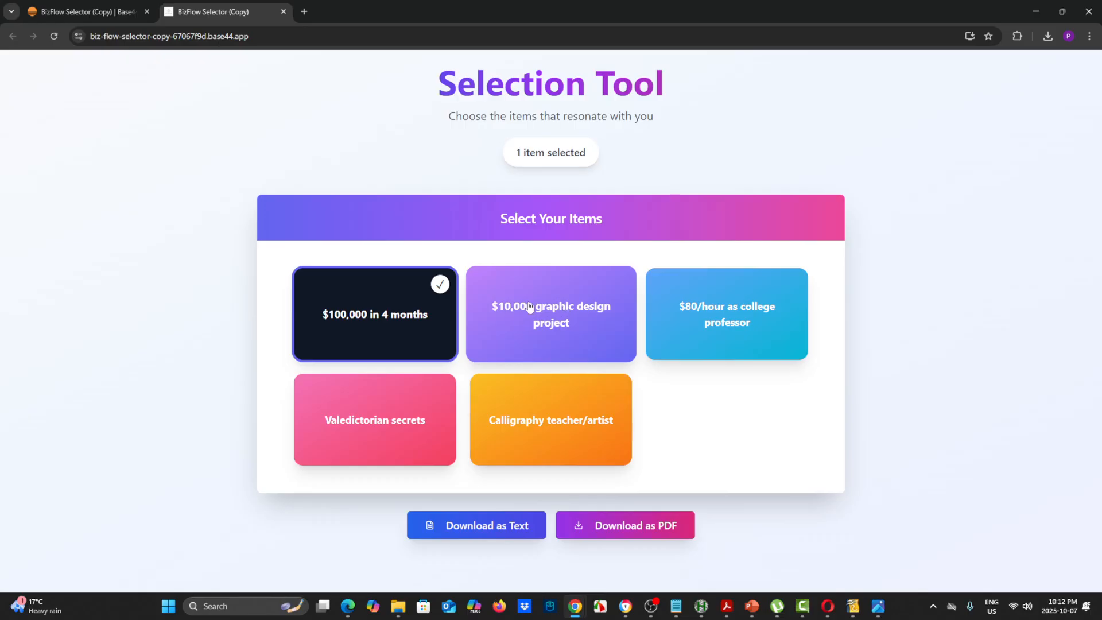
click(585, 320)
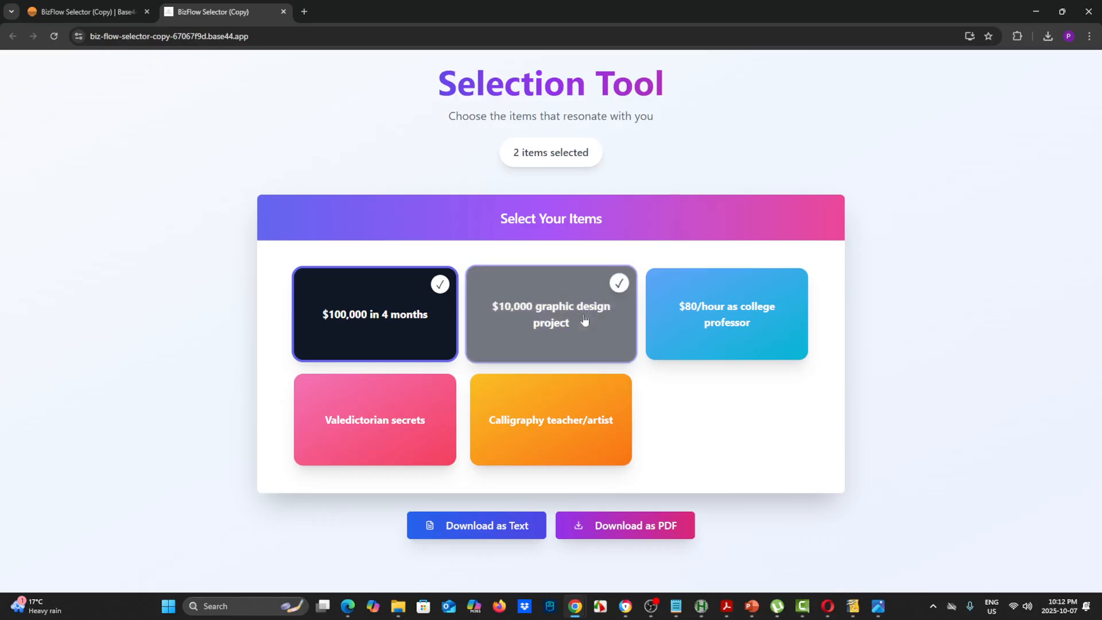
click(761, 321)
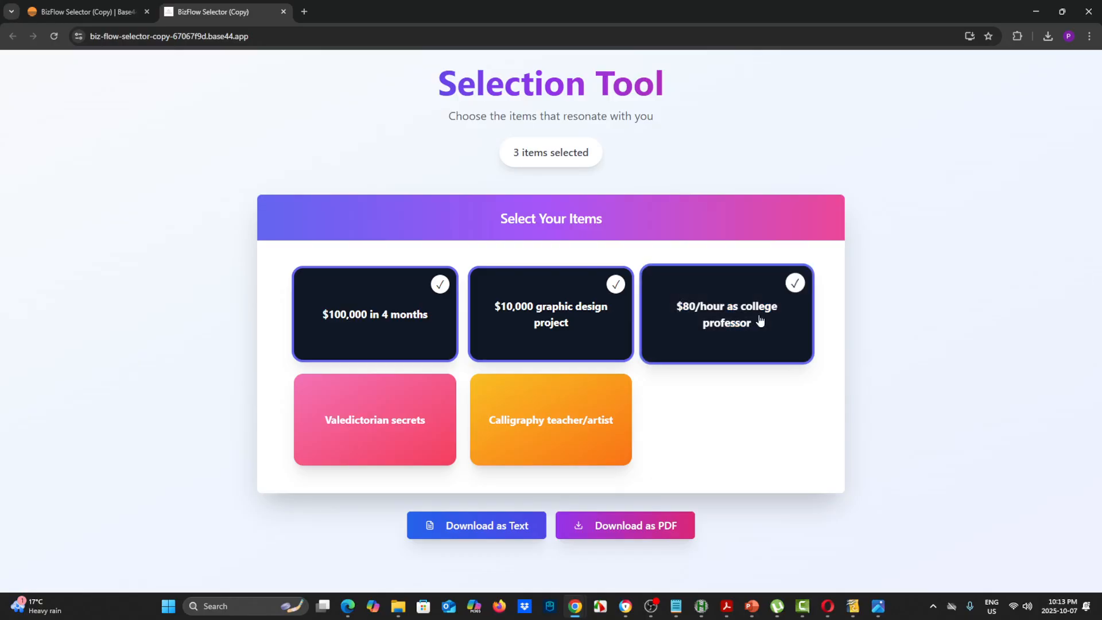
Download the selected items as a text file, open selected-items.txt to check its contents, and return to the published app
click(483, 529)
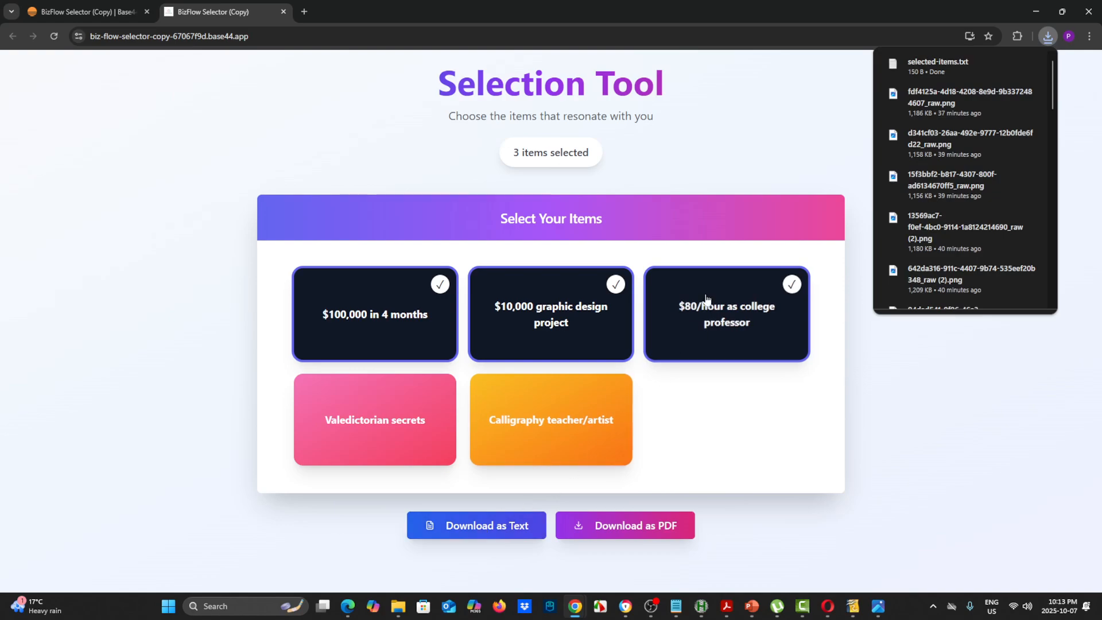
click(934, 72)
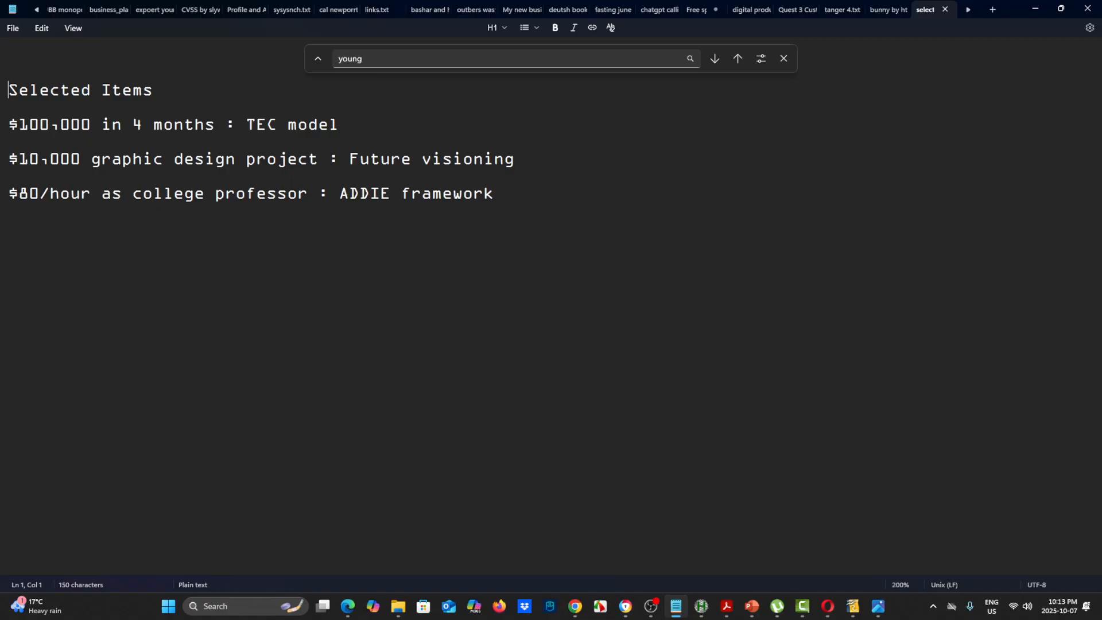
key(alt+Tab)
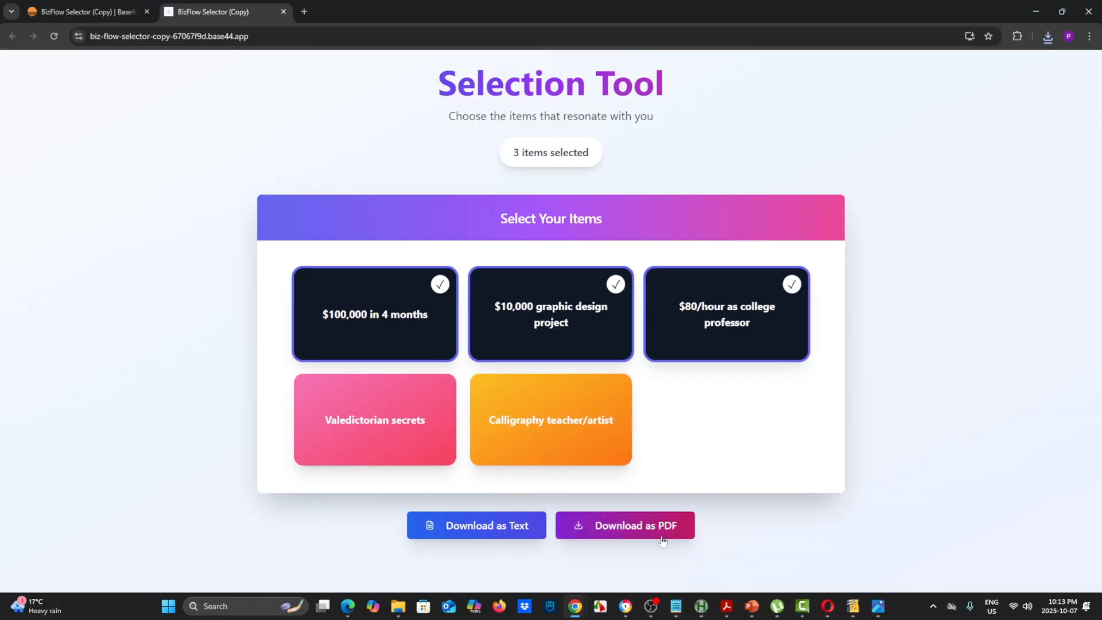
Export the selected items as a PDF by printing the document with Microsoft Print to PDF
click(621, 533)
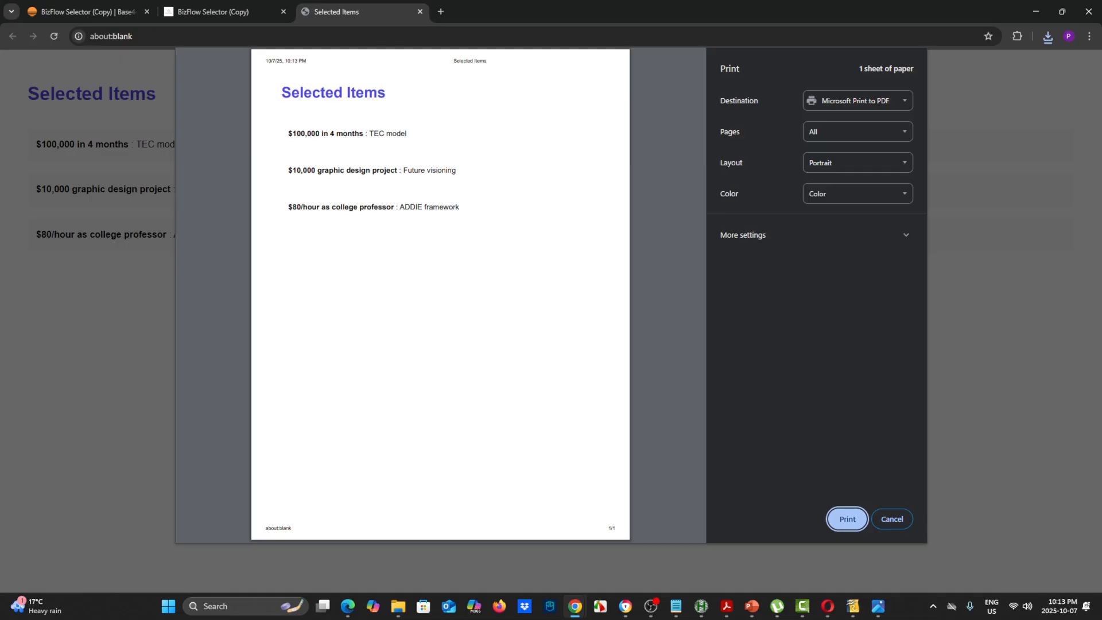
click(848, 519)
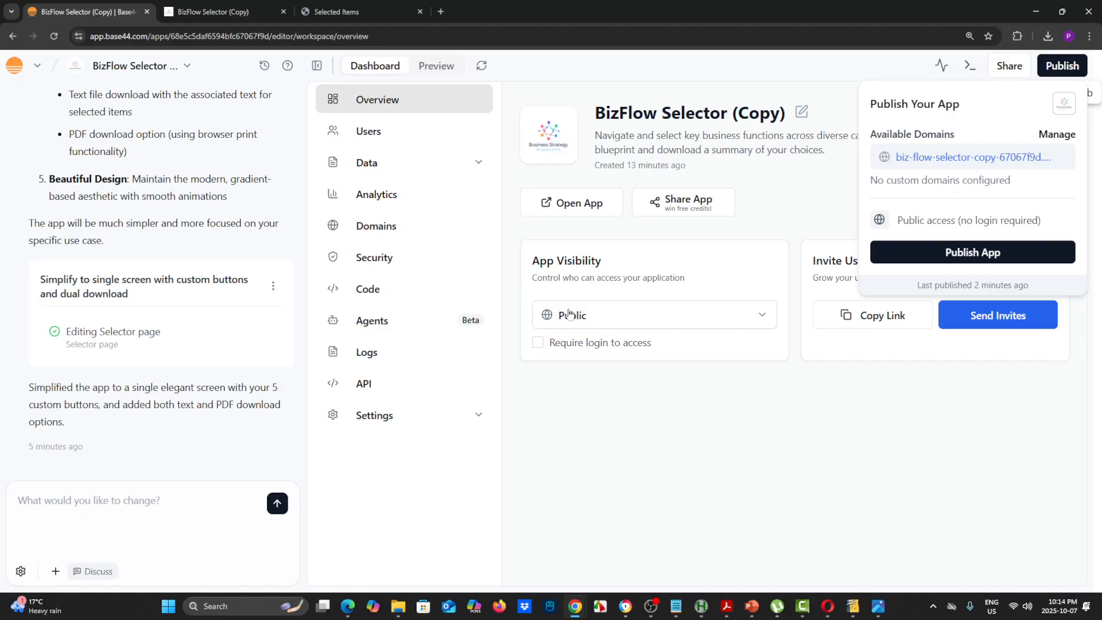
Reload the published Selection Tool page to reset it, and select all five items
click(241, 16)
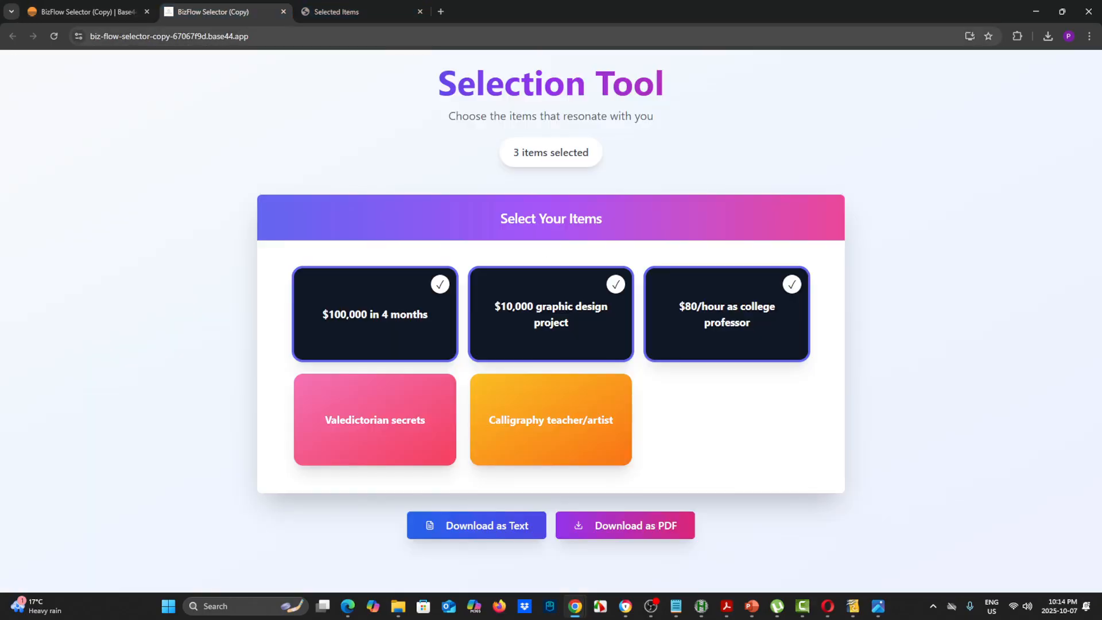
click(54, 36)
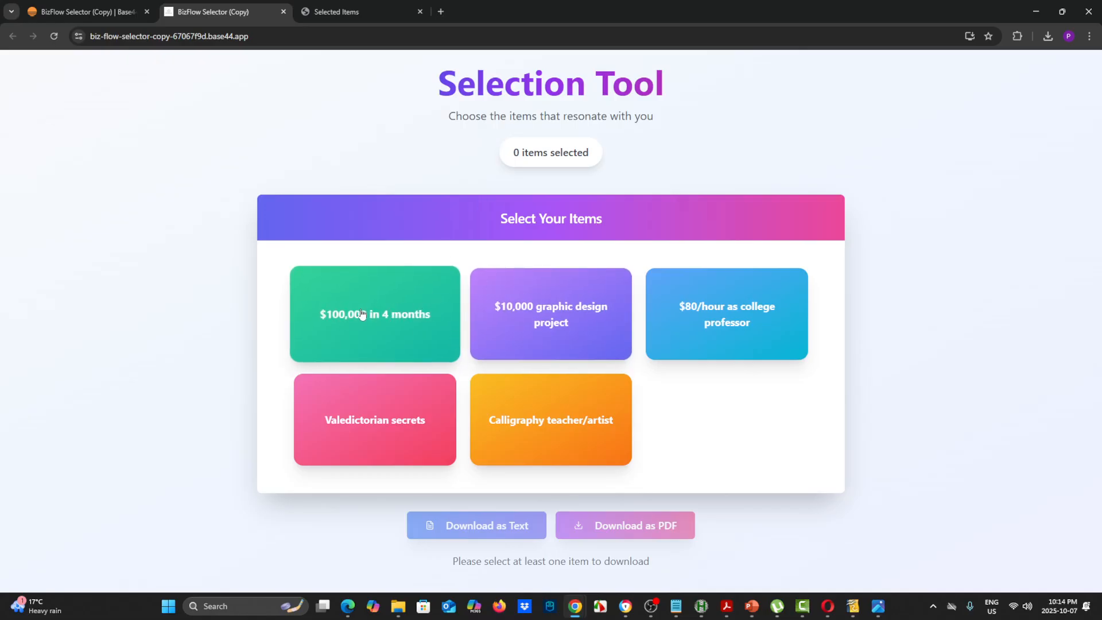
click(566, 315)
click(448, 319)
click(696, 320)
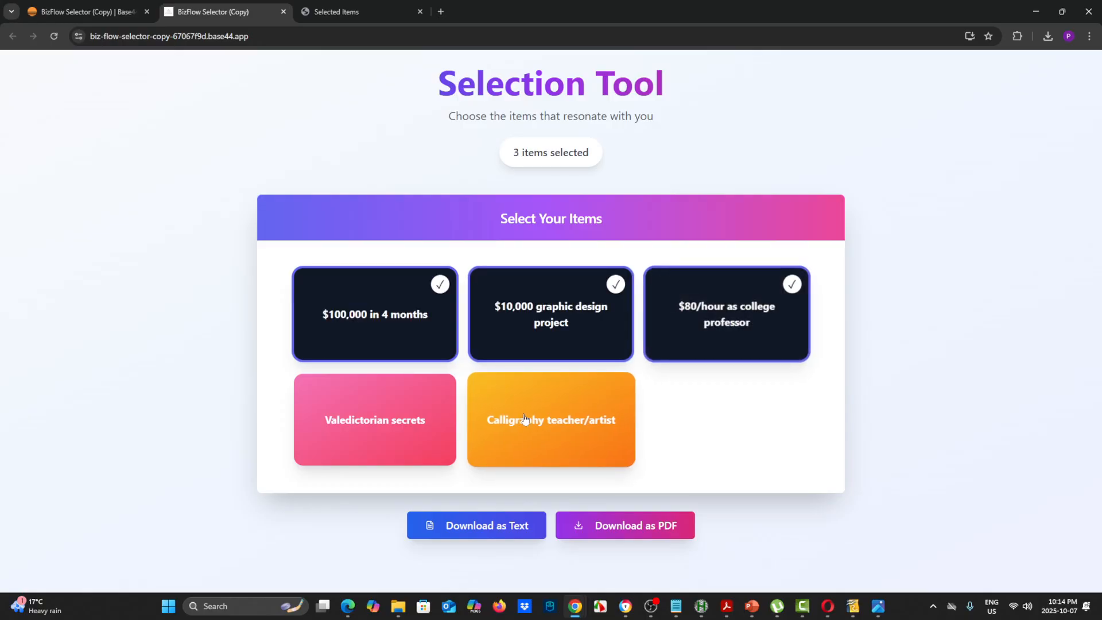
click(551, 420)
click(374, 419)
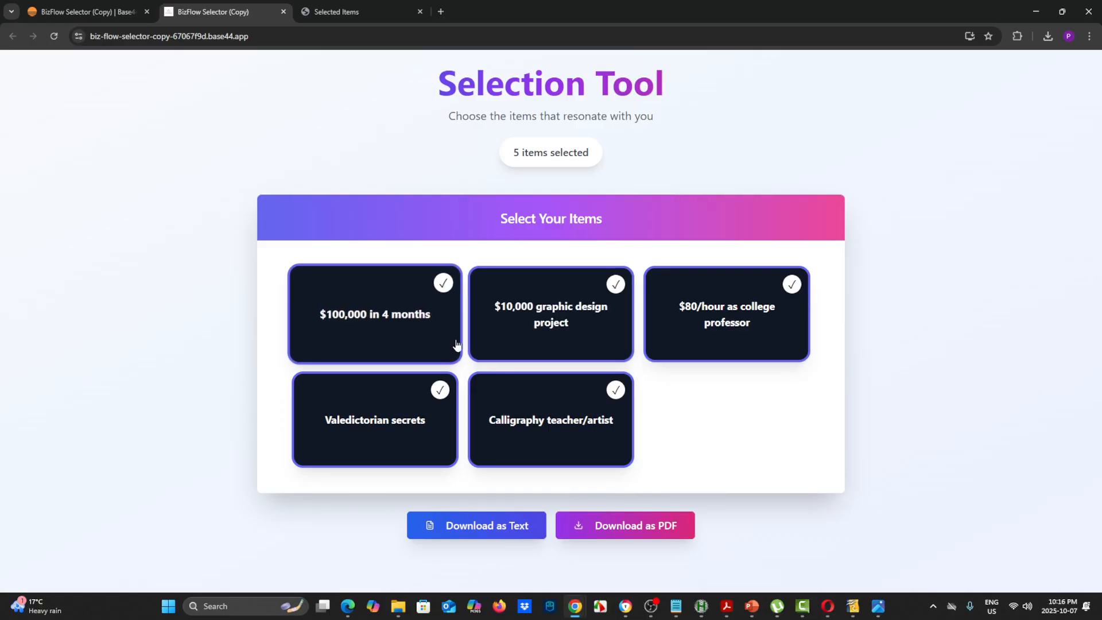
Deselect all five items in the published Selection Tool
click(499, 317)
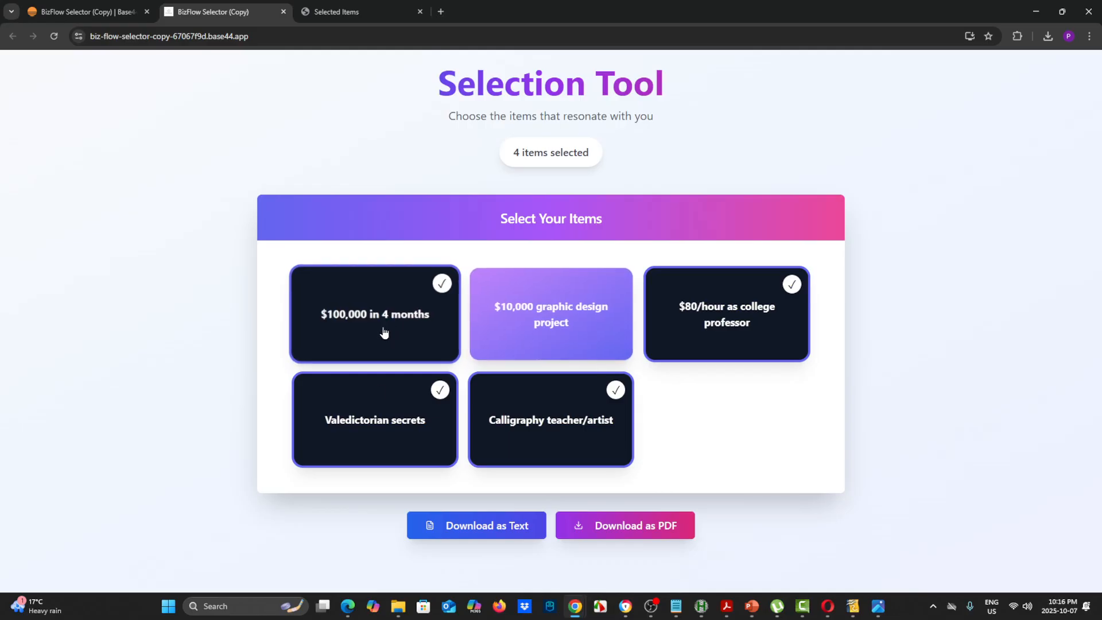
click(381, 327)
click(402, 419)
click(531, 417)
click(689, 328)
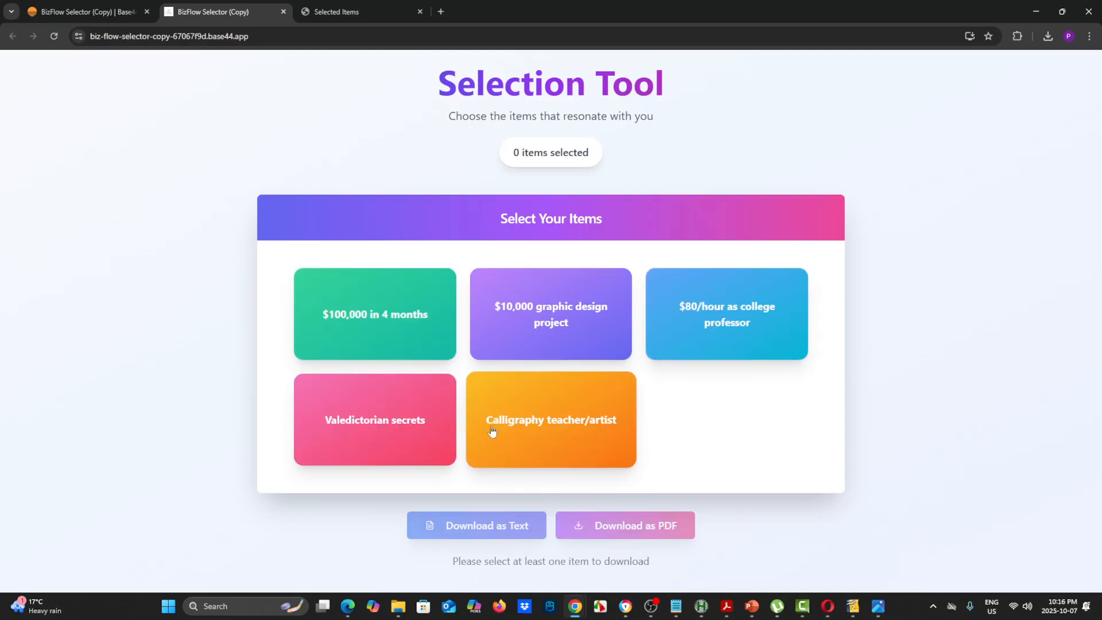